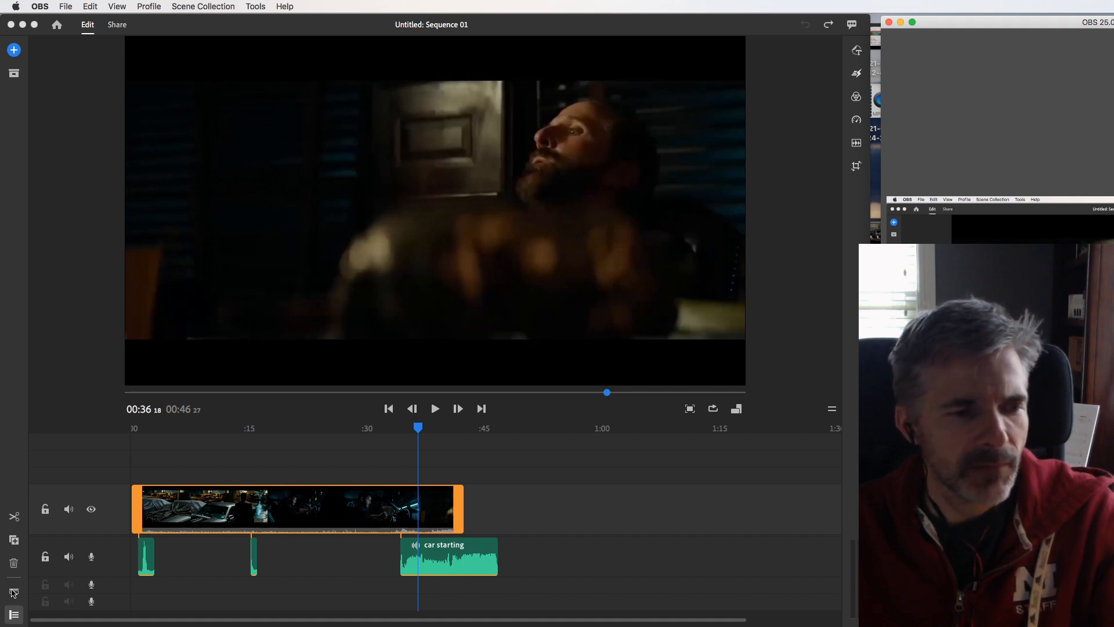
Select the car starting sound clip, then collapse the audio tracks and expand them again
left_click(436, 558)
left_click(453, 560)
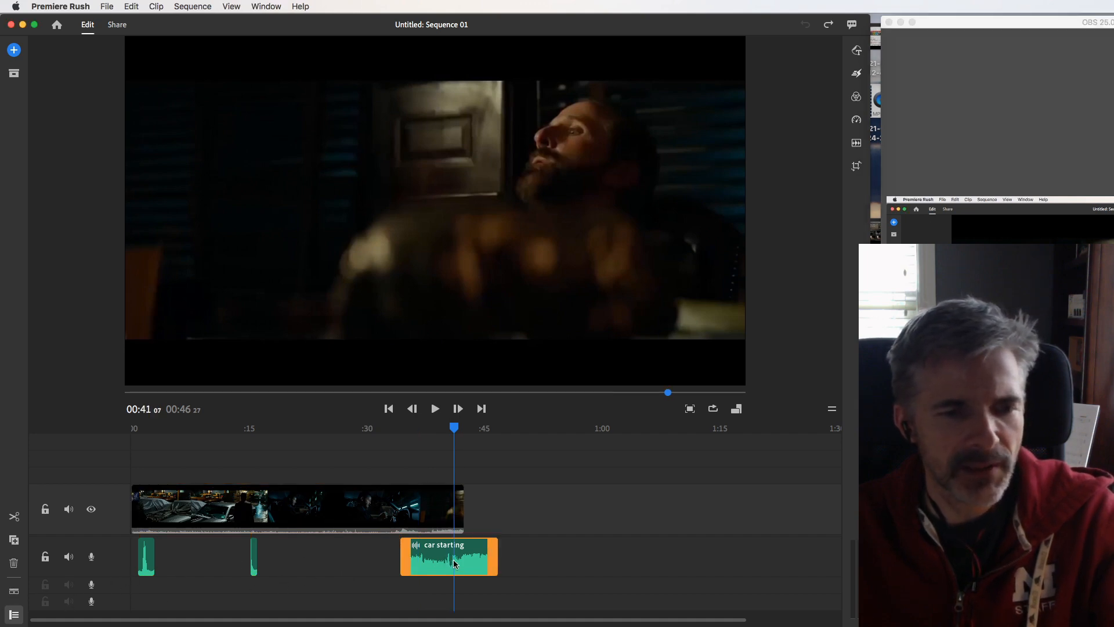
left_click(14, 590)
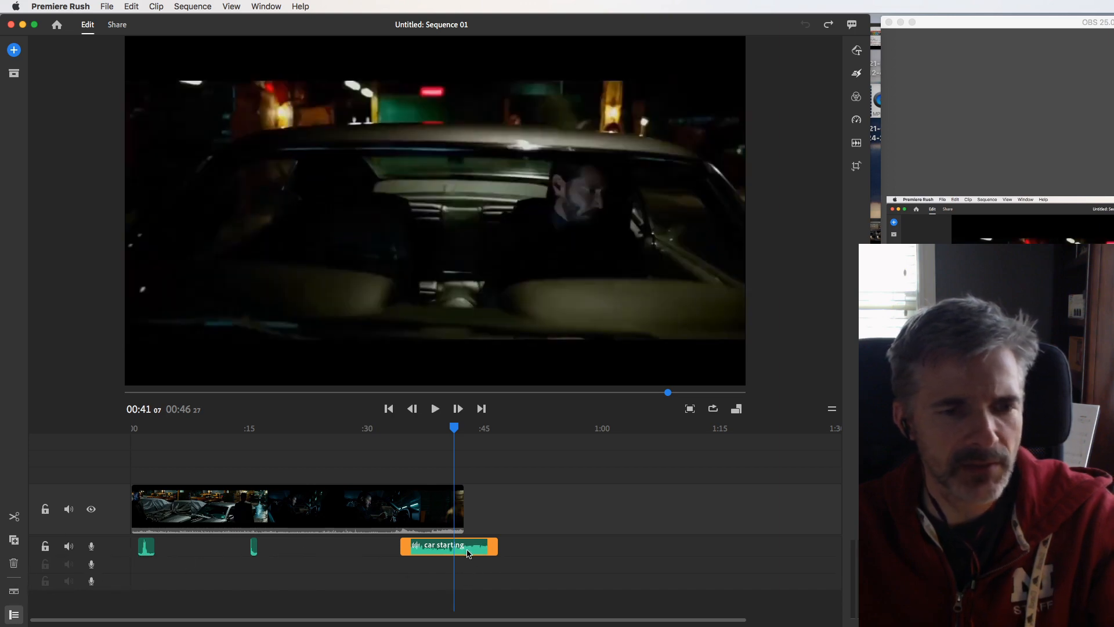
left_click(14, 593)
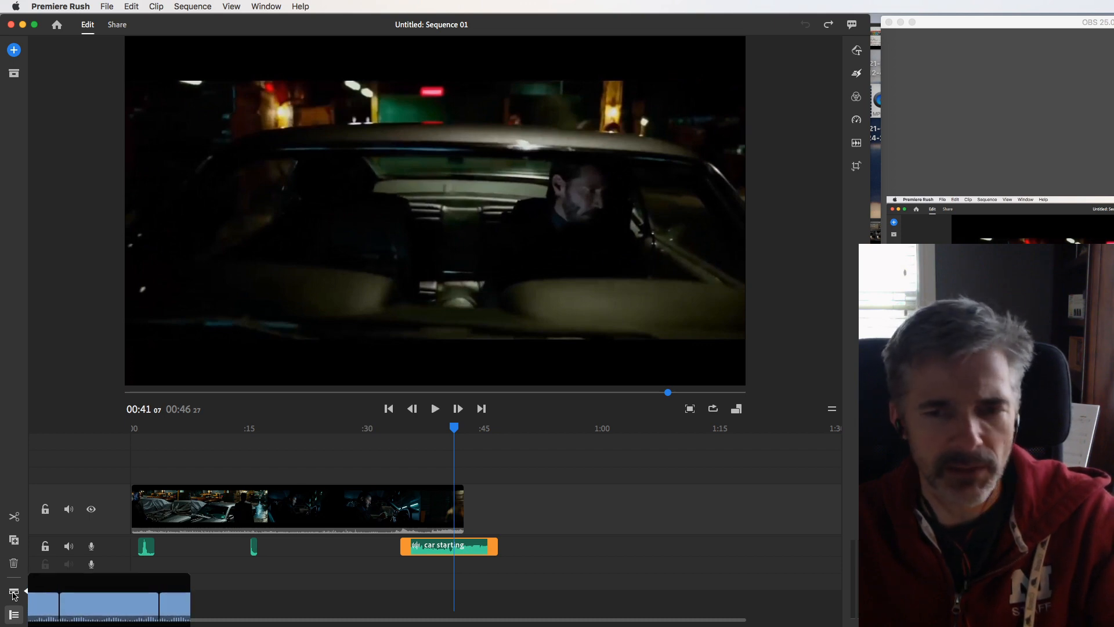
left_click(14, 593)
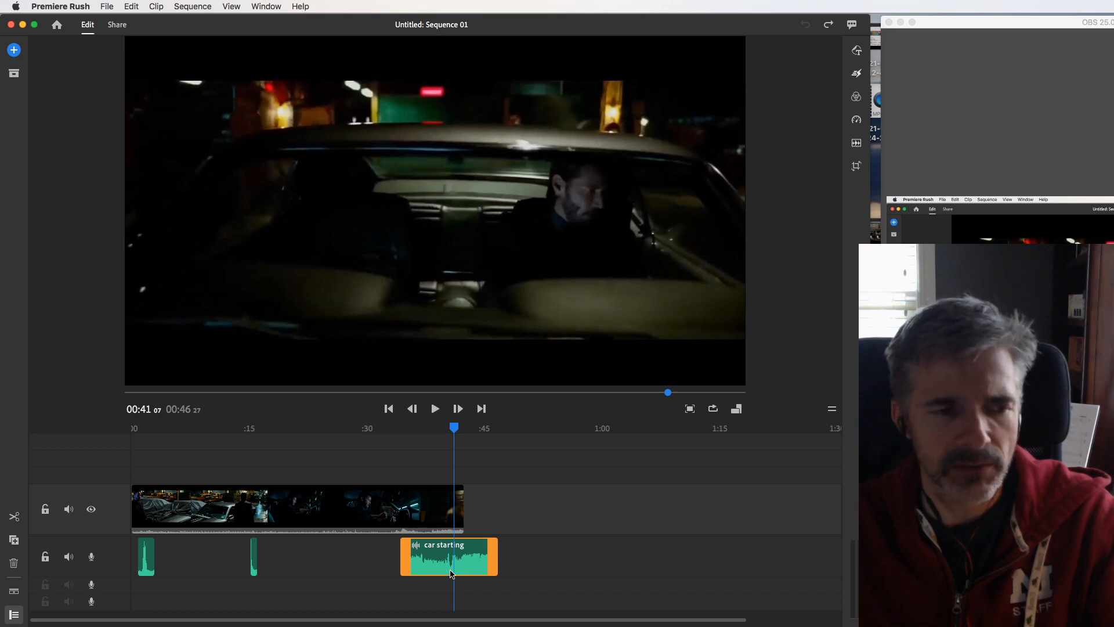
Hide the timeline's track controls and show them again
left_click(14, 614)
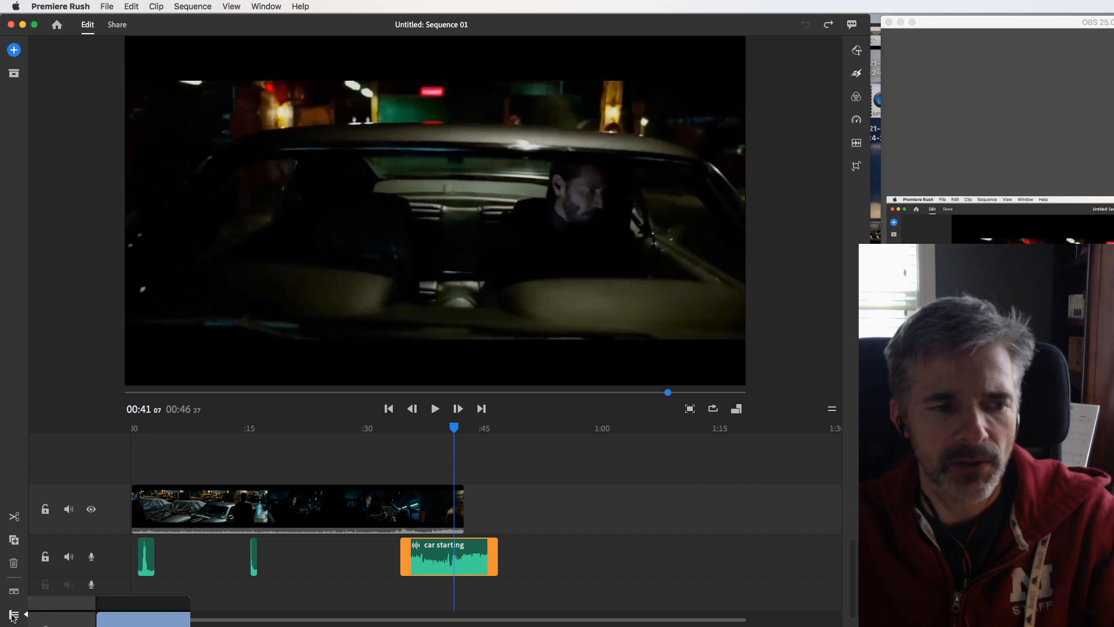
left_click(13, 615)
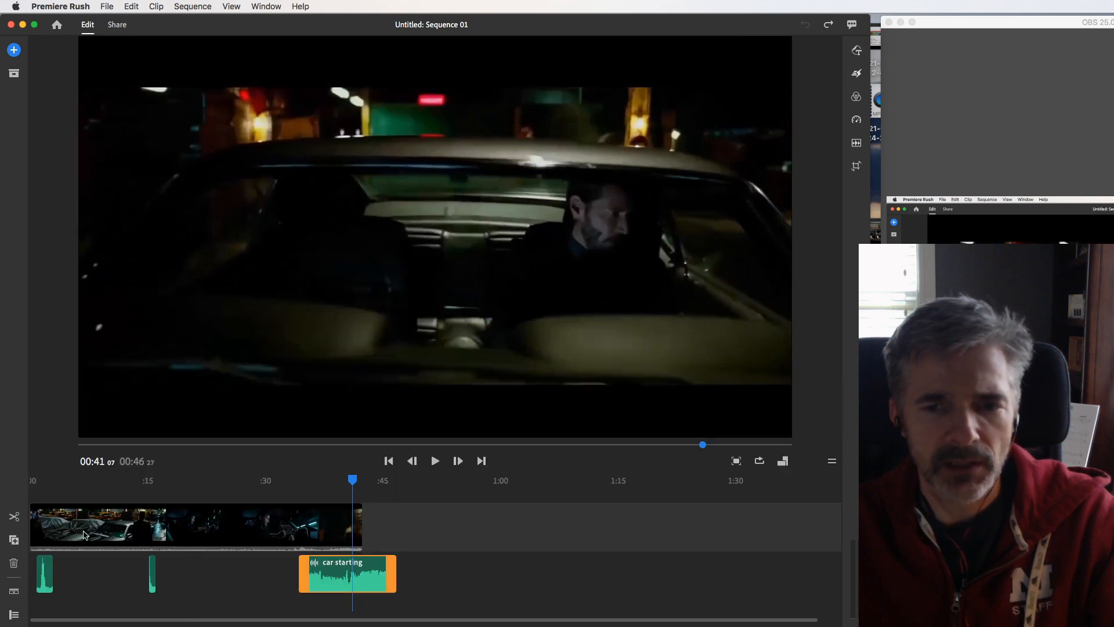
left_click(12, 616)
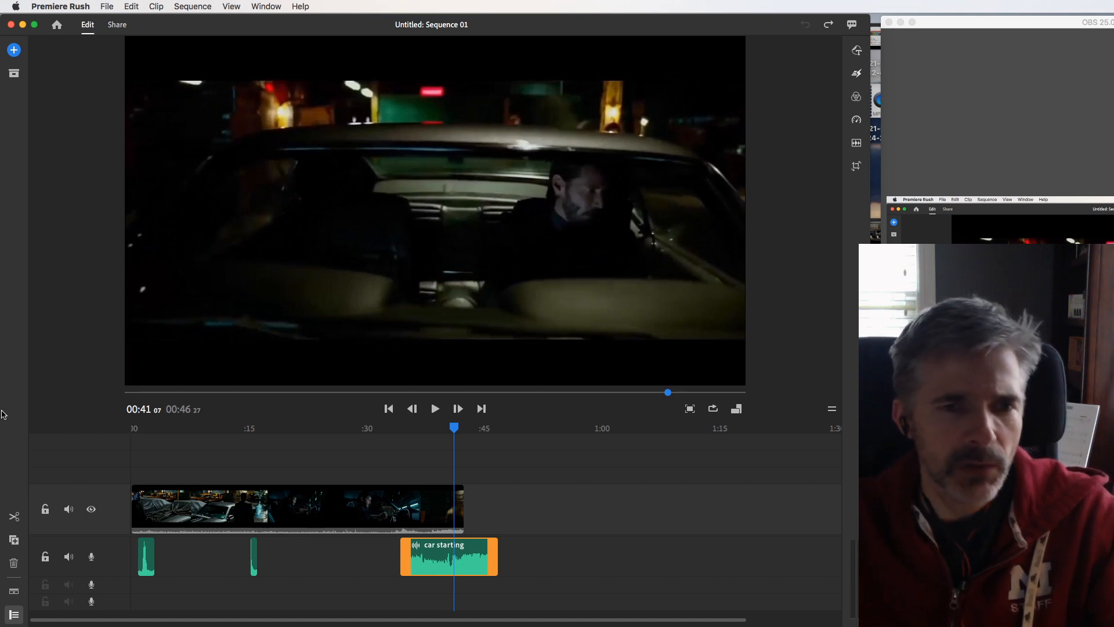
Play the sequence from just before the car starting sound, pause around 38 seconds, and advance one frame
left_click(403, 428)
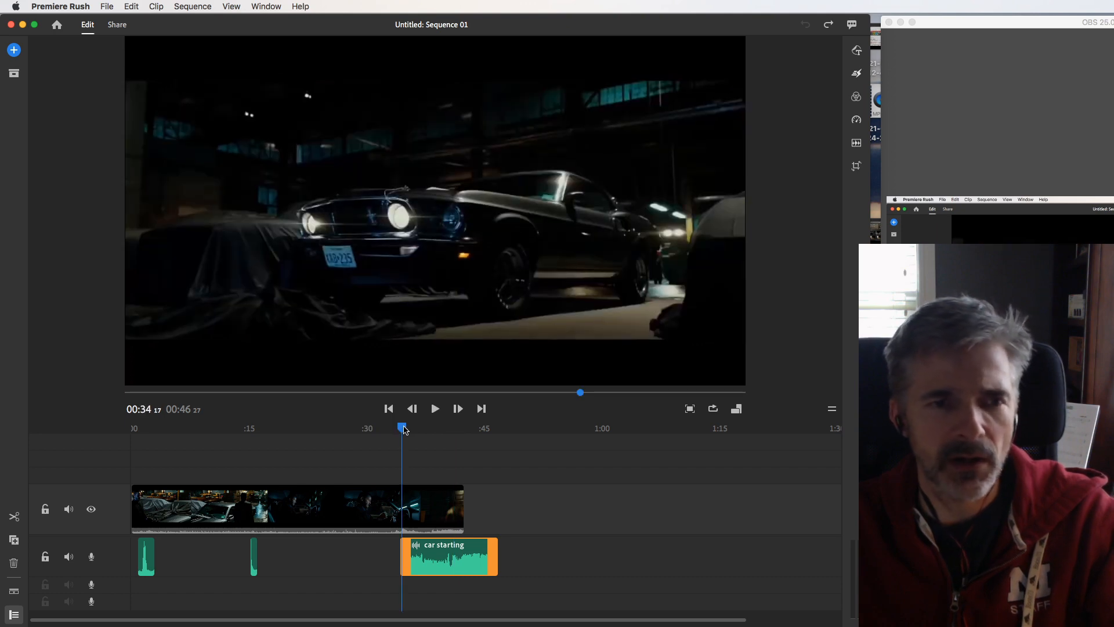
left_click_drag(404, 429, 398, 429)
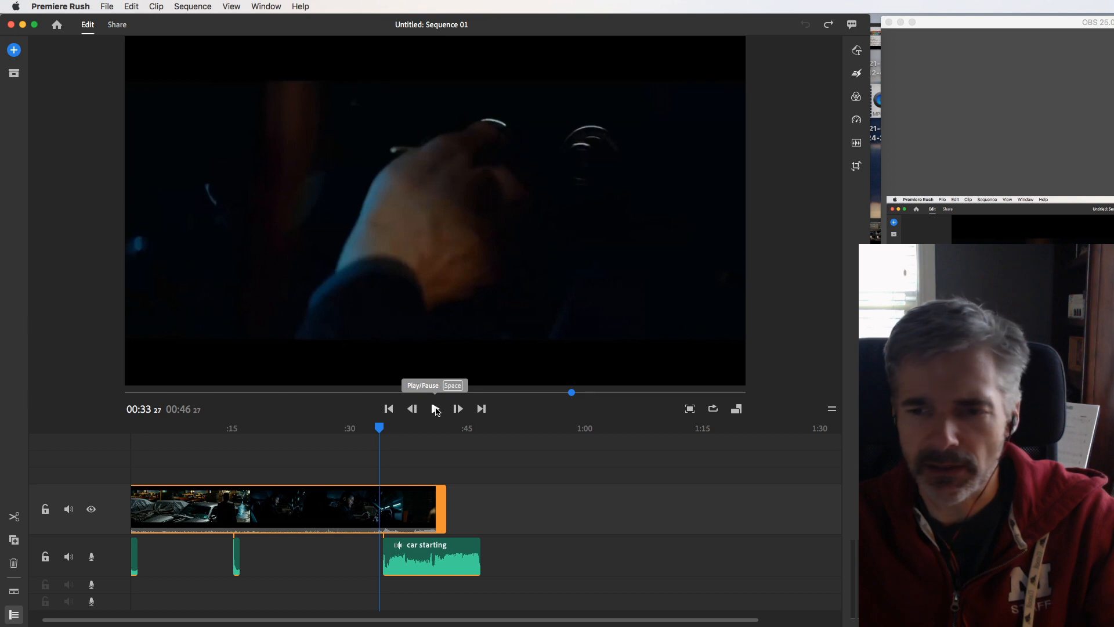
left_click(435, 409)
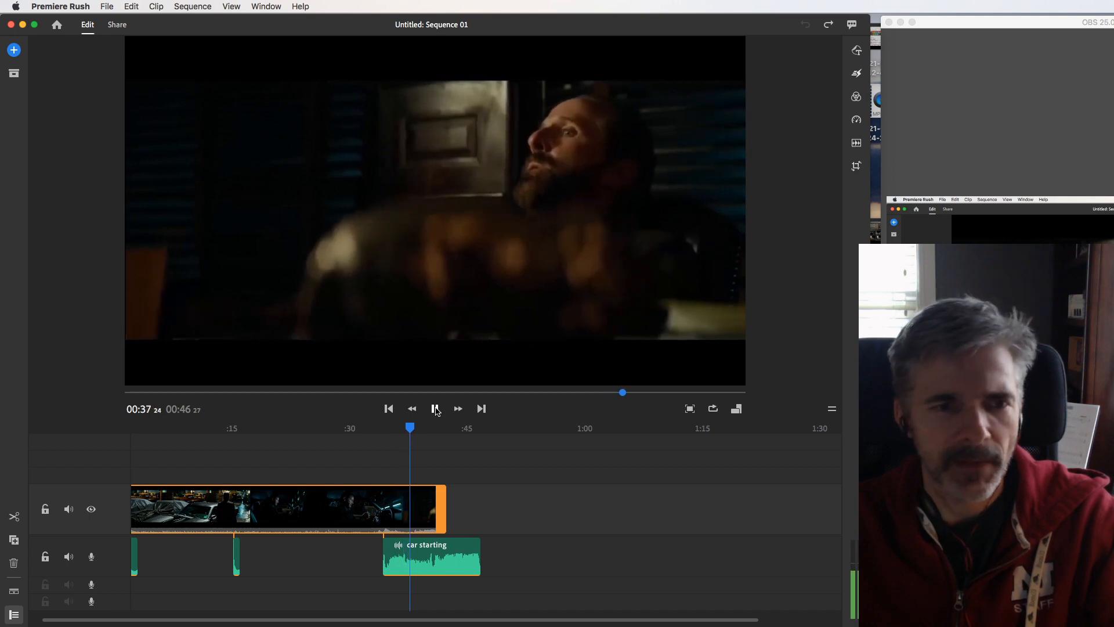
left_click(435, 409)
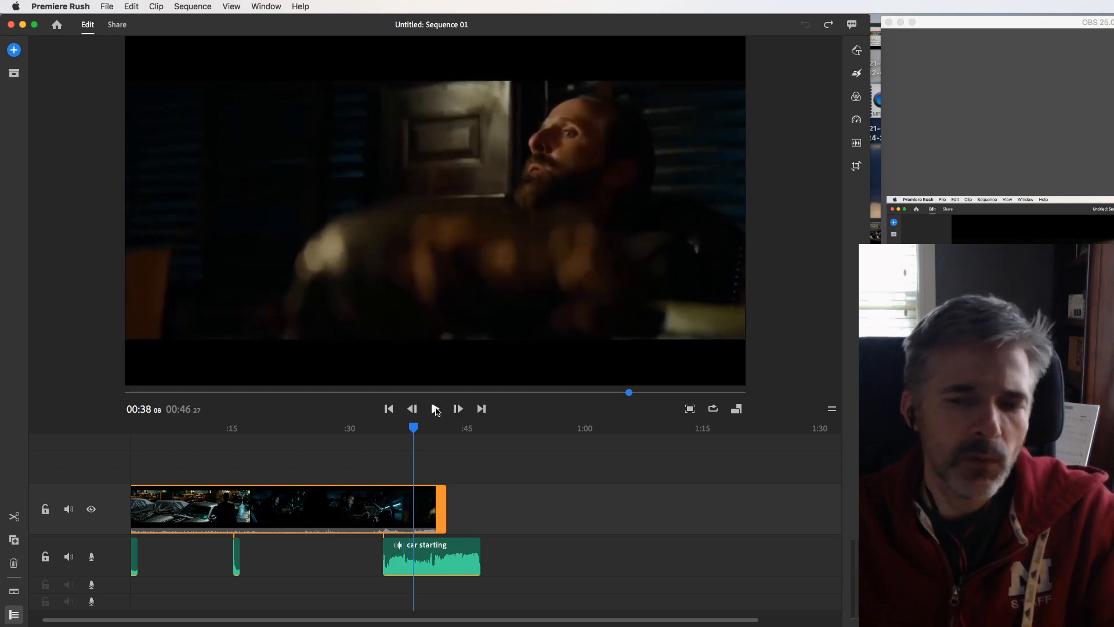
key("Right")
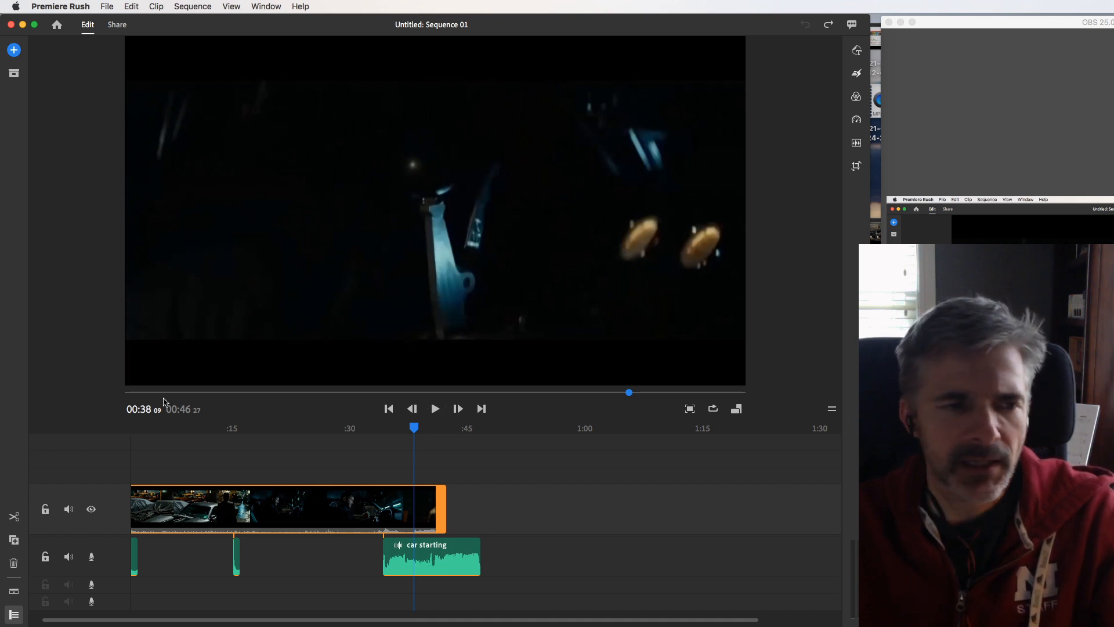
Return to about one second into the sequence and review the video clip's effects, including Pan and Zoom and Auto Reframe, and its color presets
scroll(190, 482, "left", 1)
left_click(141, 428)
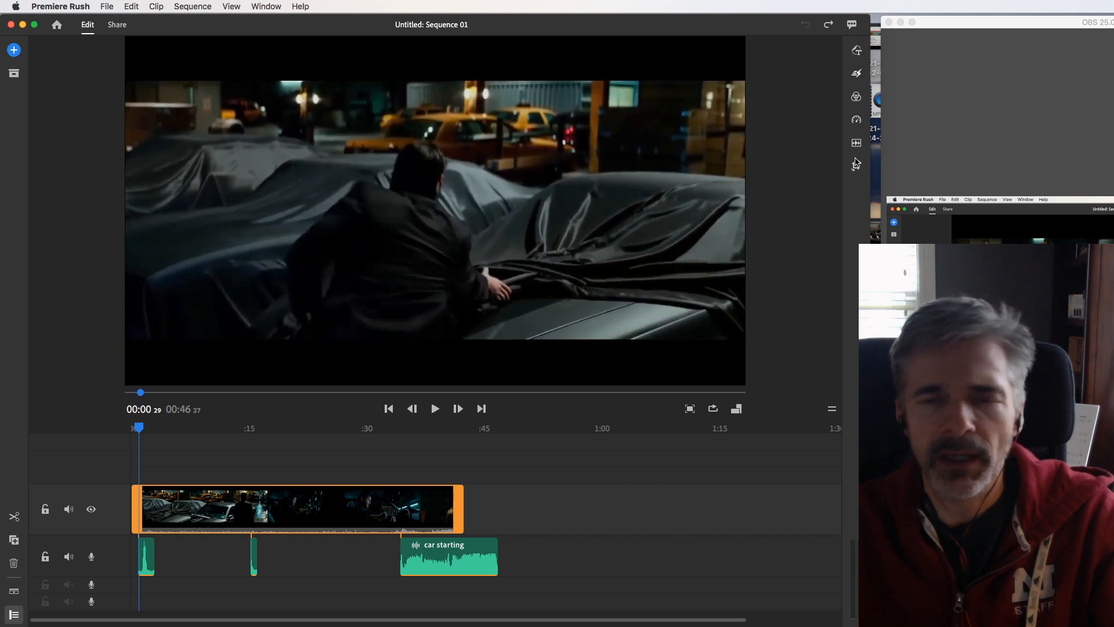
left_click(856, 74)
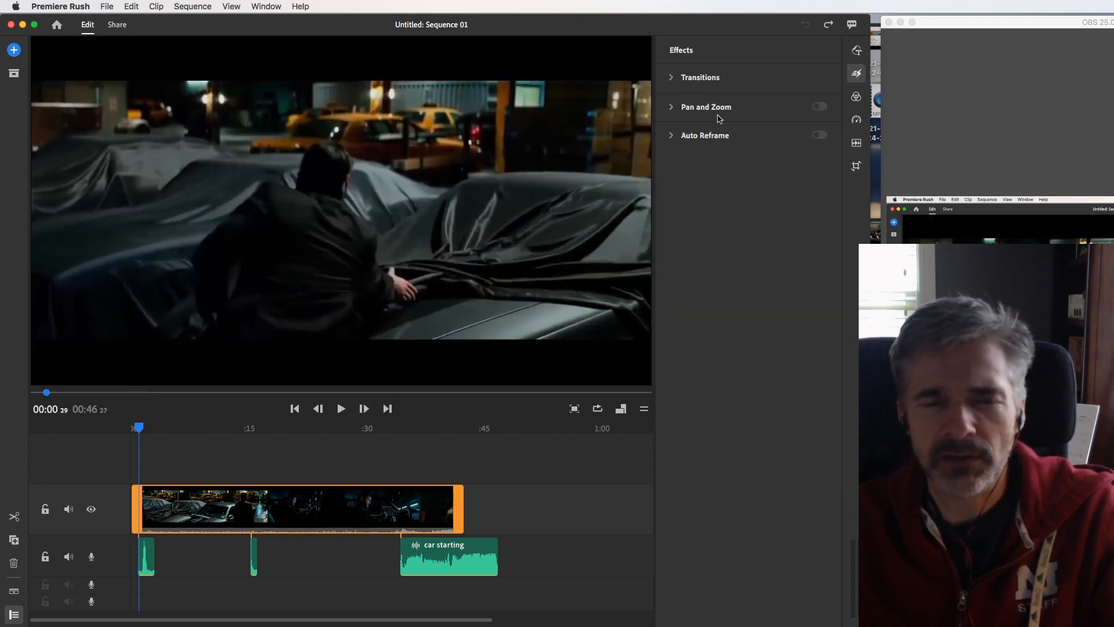
mouse_move(720, 112)
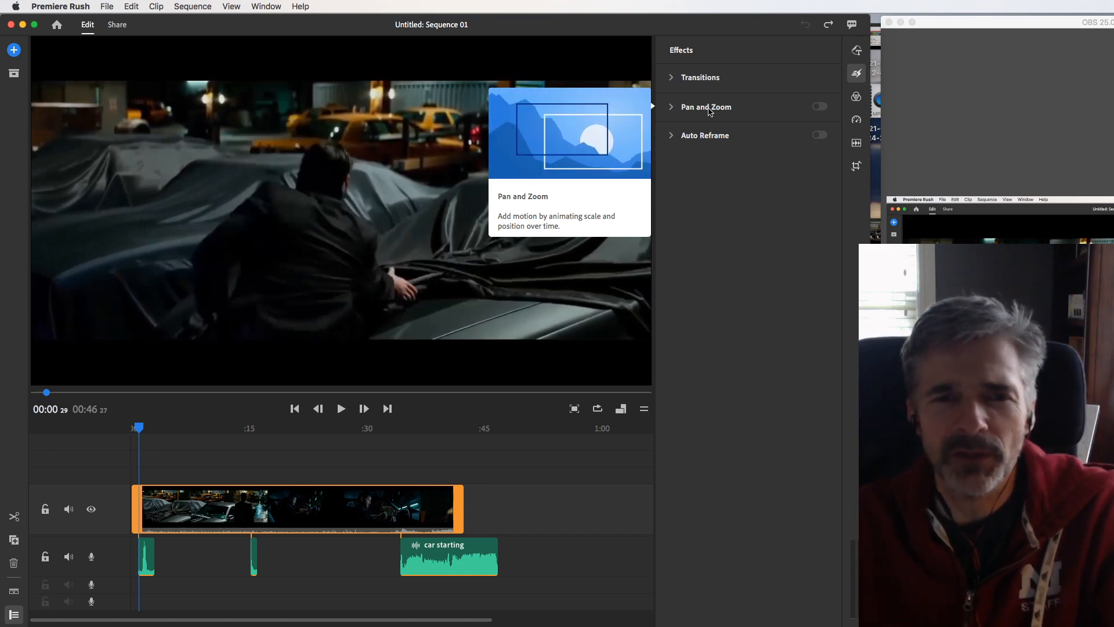
mouse_move(702, 135)
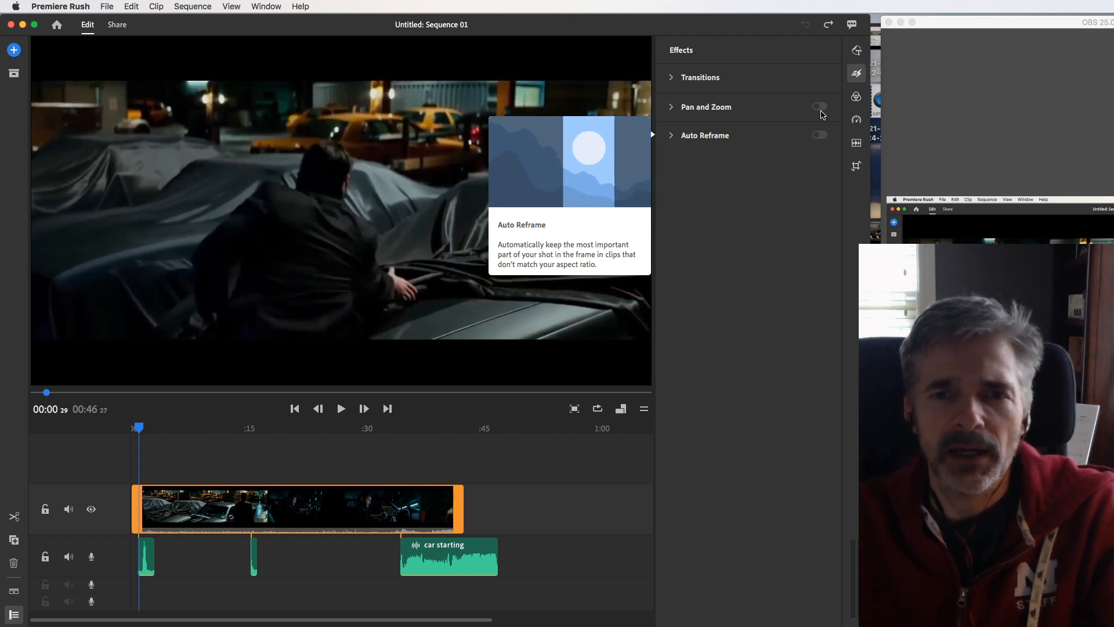
left_click(856, 97)
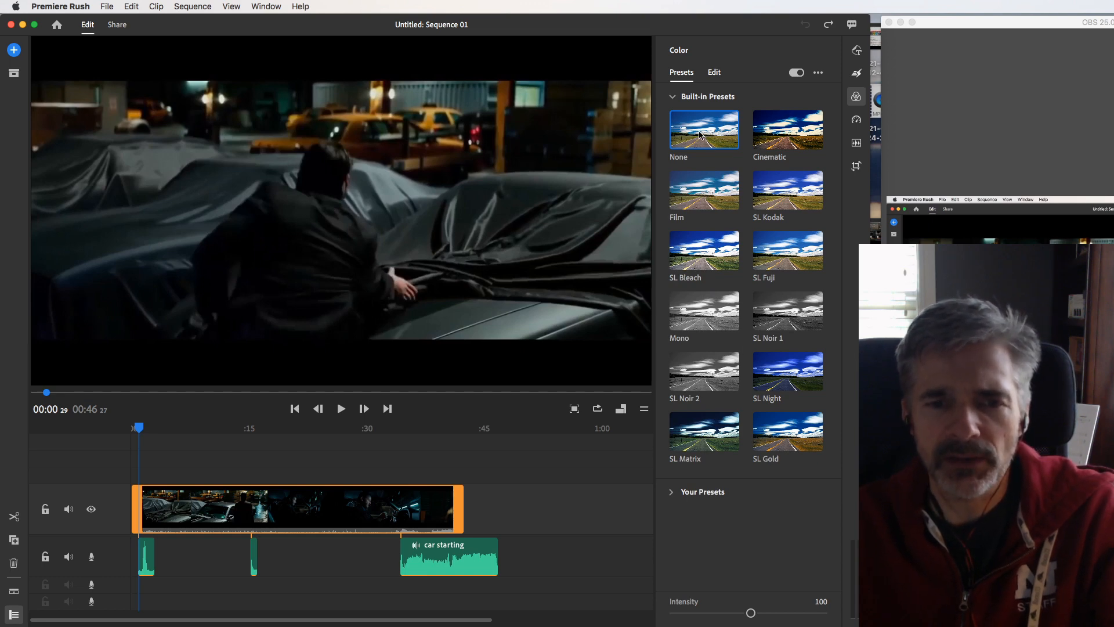
Open the video clip's Speed settings and play the opening seconds of the sequence
left_click(857, 120)
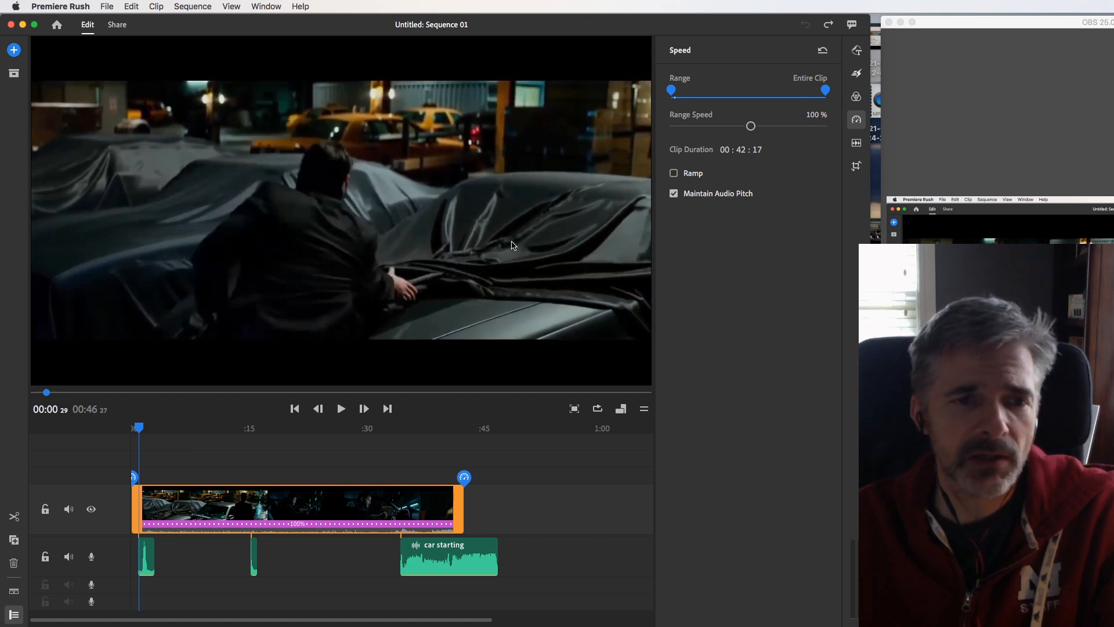
left_click(341, 409)
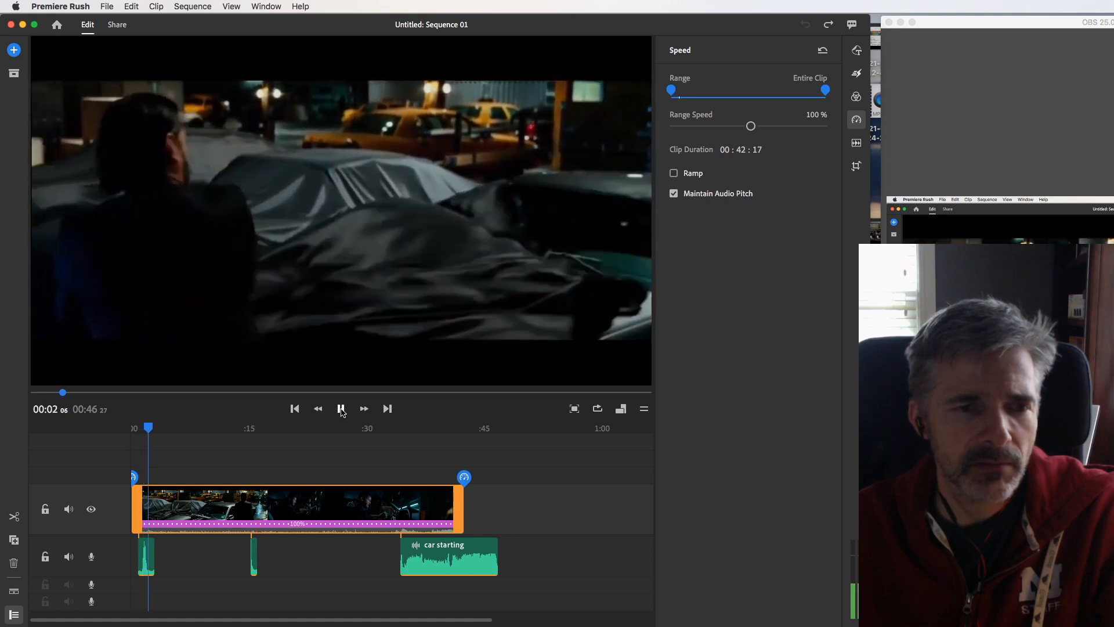
left_click(341, 409)
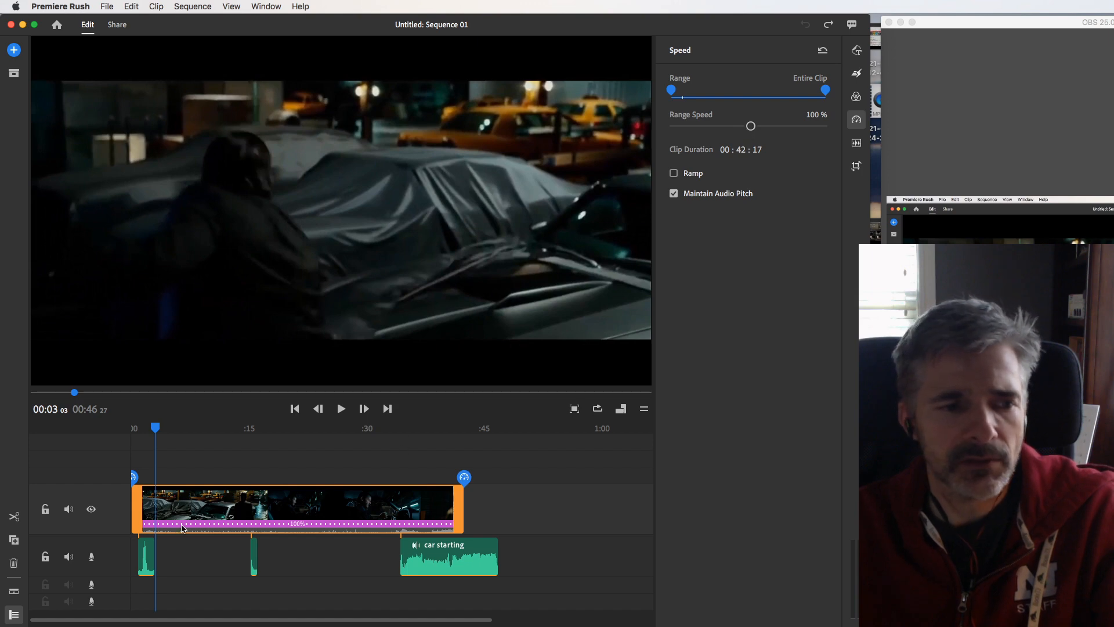
Set the range speed of the first sound clip, under the car cover being pulled off, to 48%
left_click(145, 555)
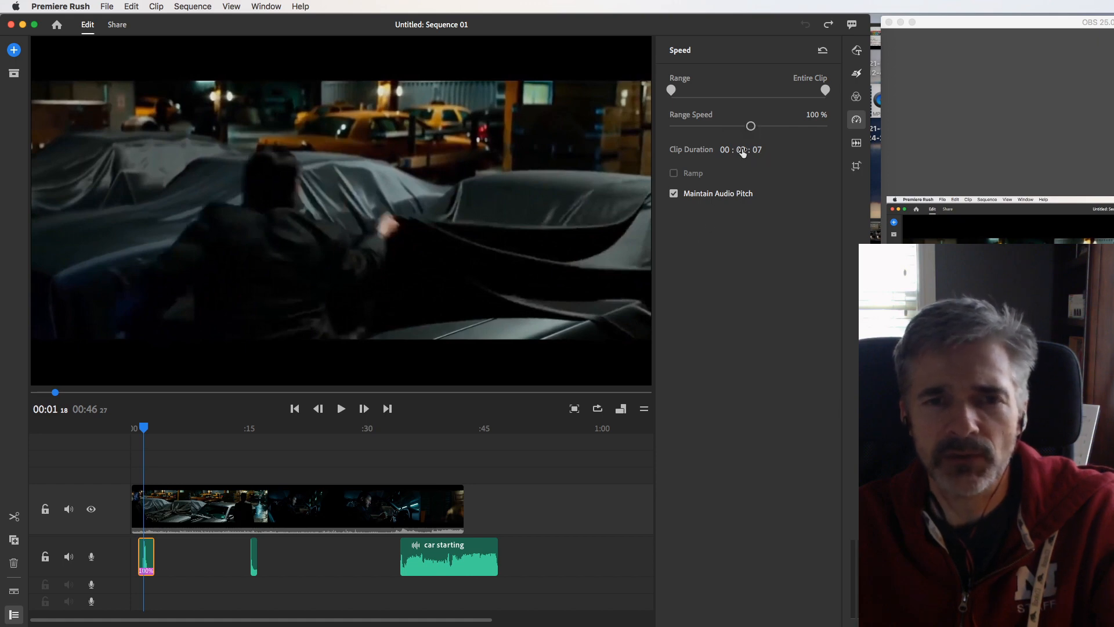
left_click_drag(750, 125, 724, 127)
left_click_drag(725, 127, 726, 127)
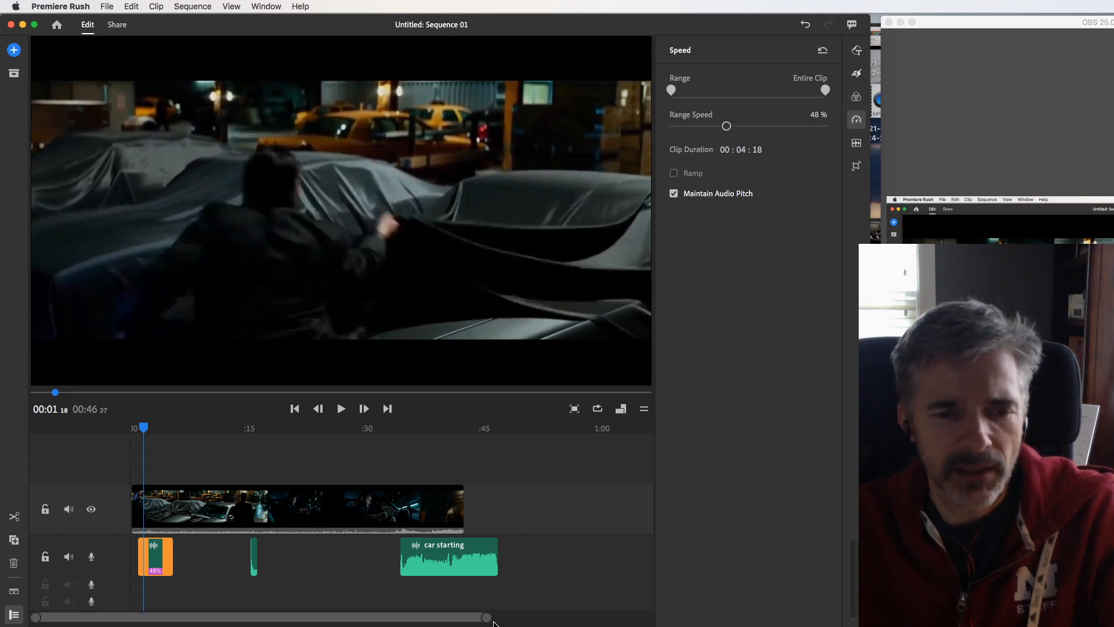
Preview the opening with the slowed umbrella sound and turn off Maintain Audio Pitch for the video clip
left_click_drag(488, 619, 331, 621)
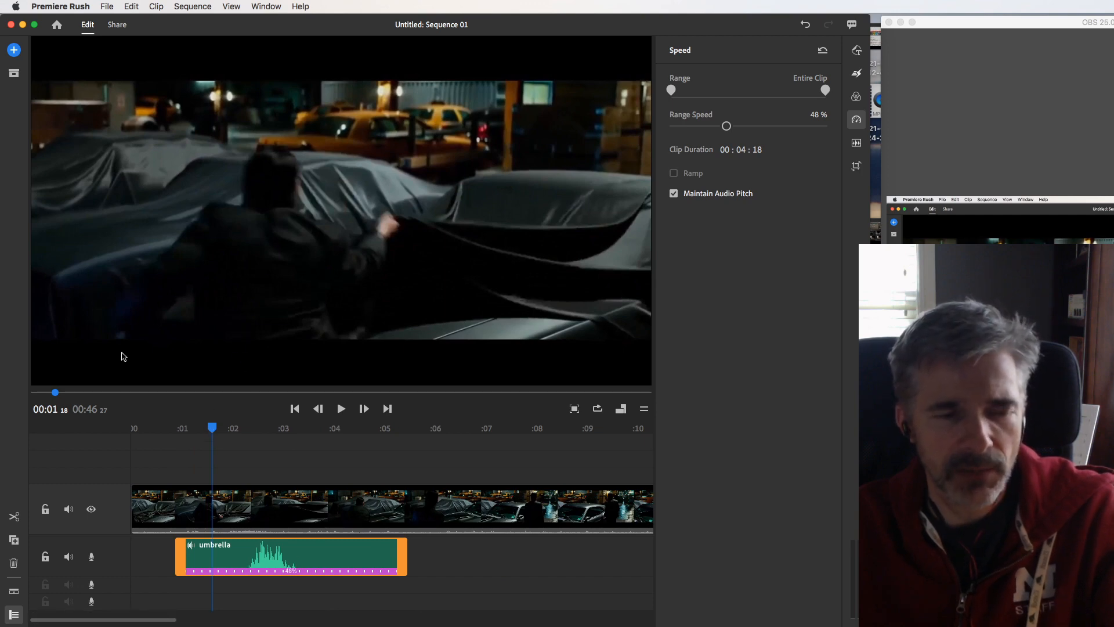
left_click(163, 428)
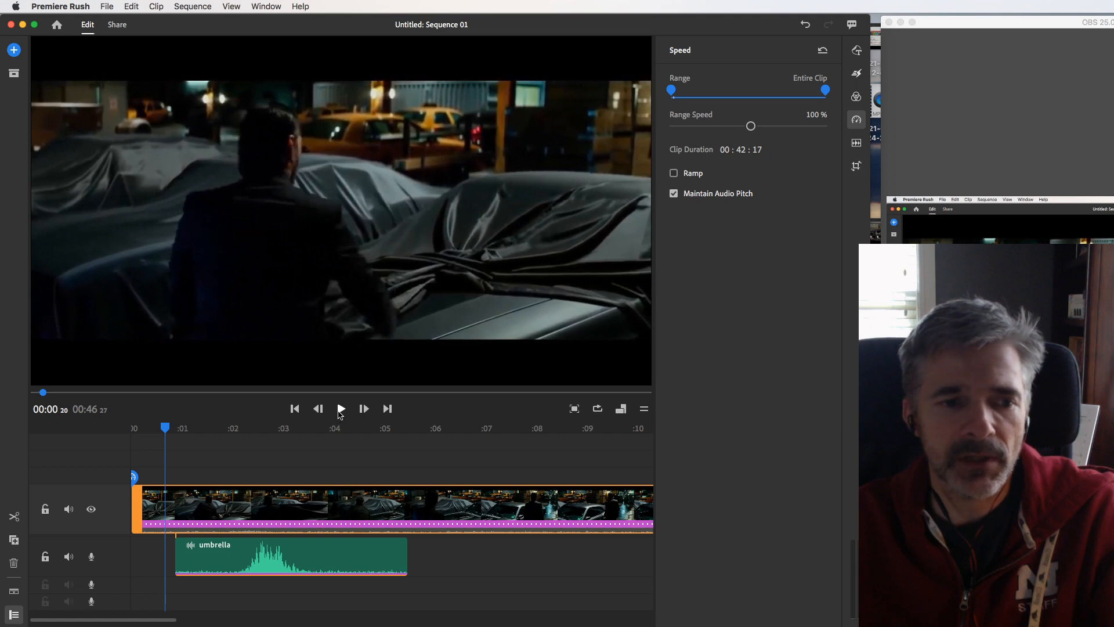
left_click(340, 410)
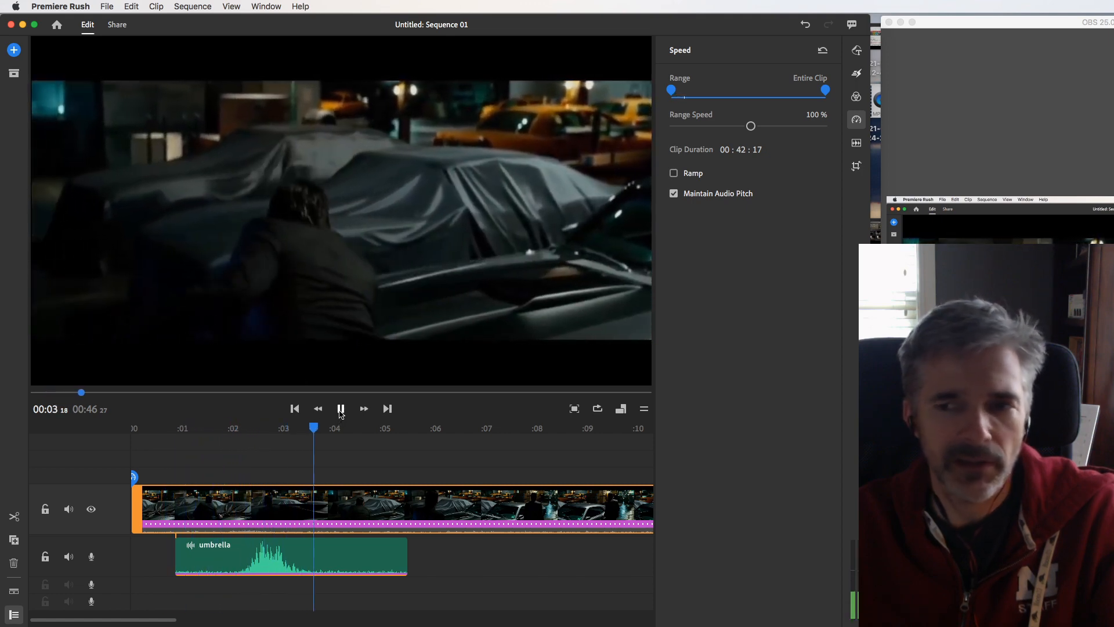
left_click(340, 410)
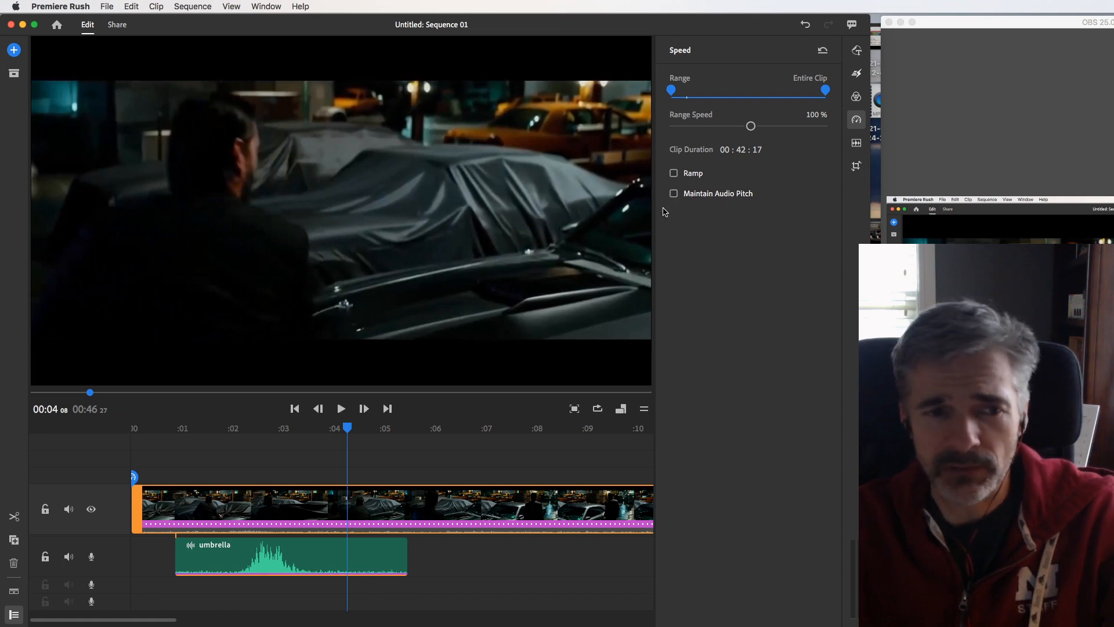
Turn off Maintain Audio Pitch for the umbrella sound clip and play back the opening to hear it
left_click(185, 429)
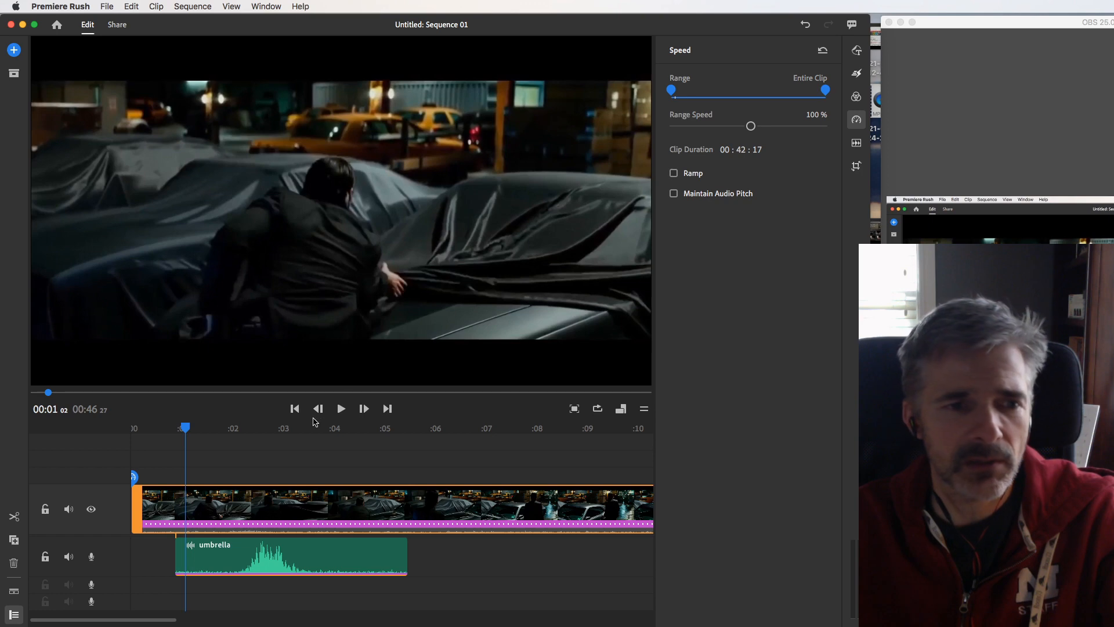
left_click(342, 410)
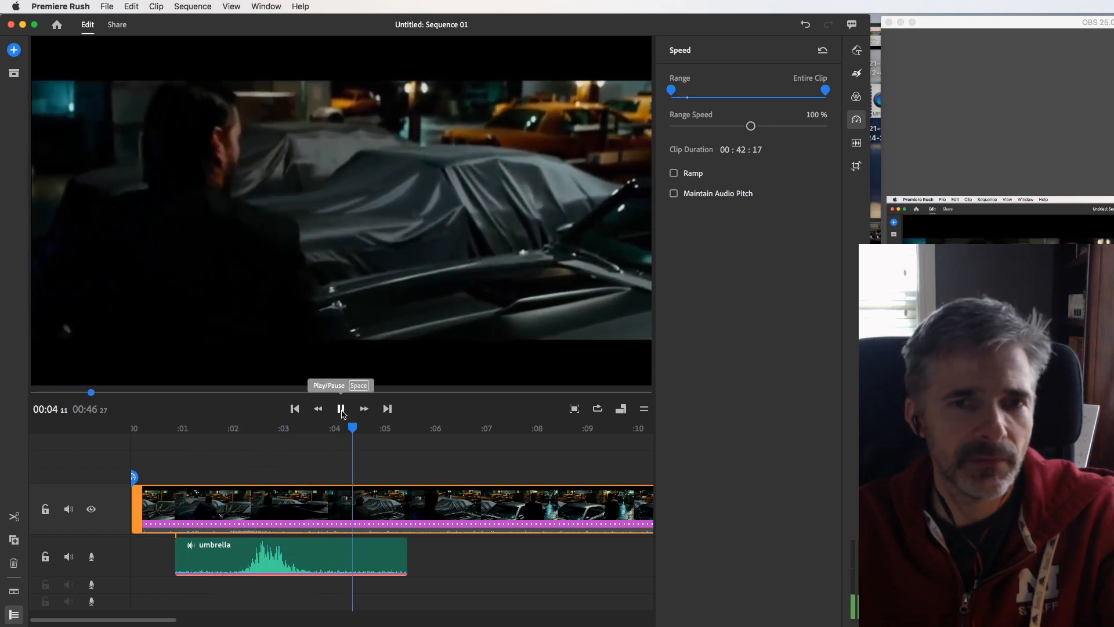
left_click(329, 561)
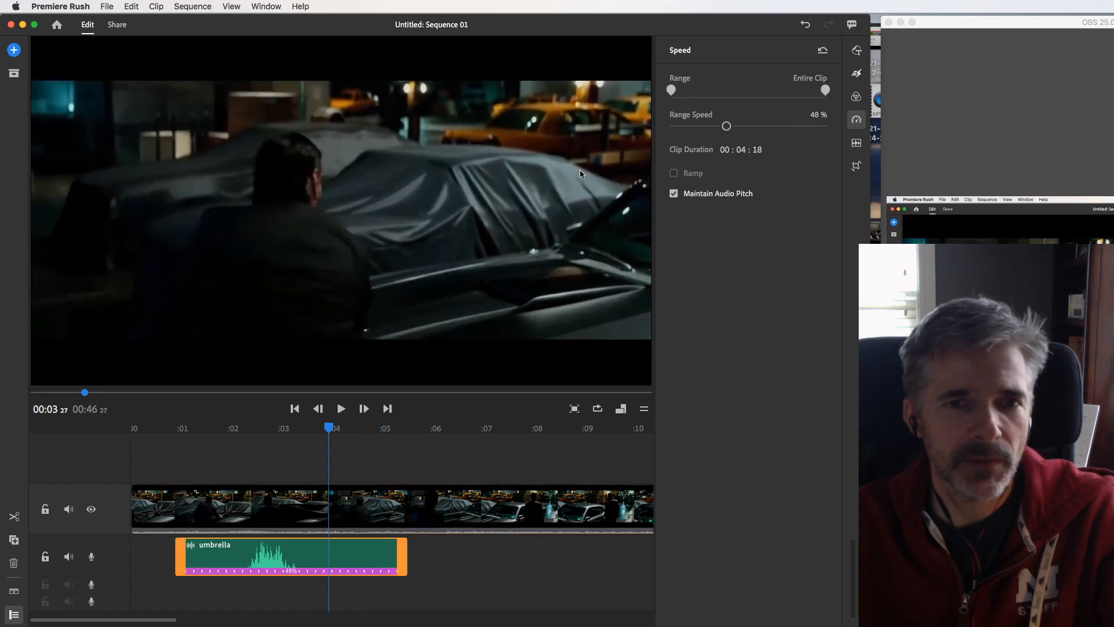
left_click(673, 193)
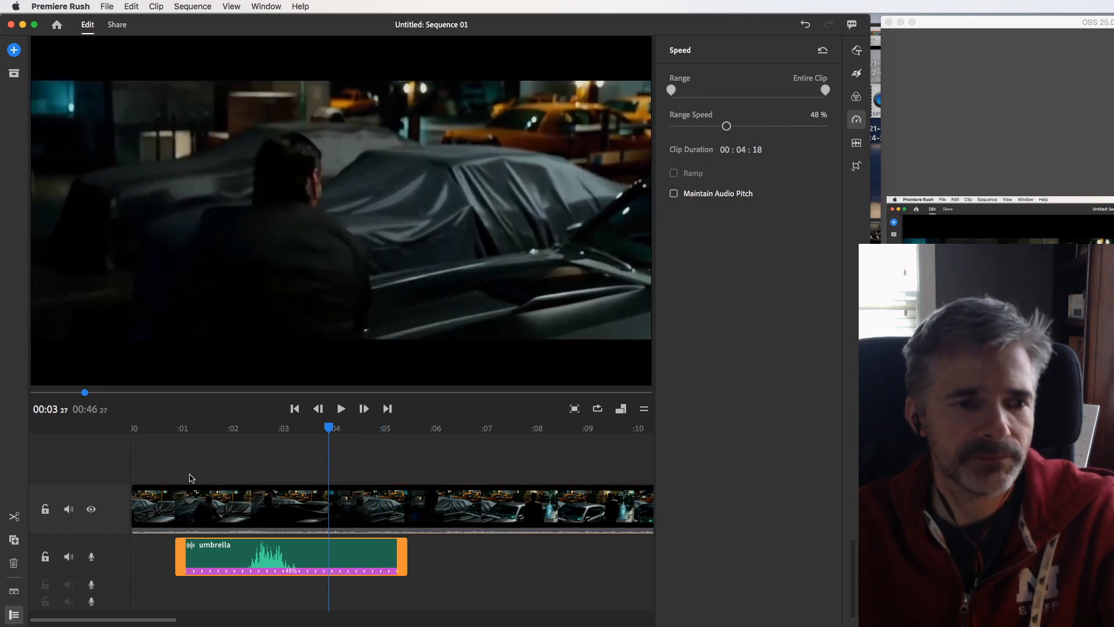
left_click(176, 429)
left_click(341, 409)
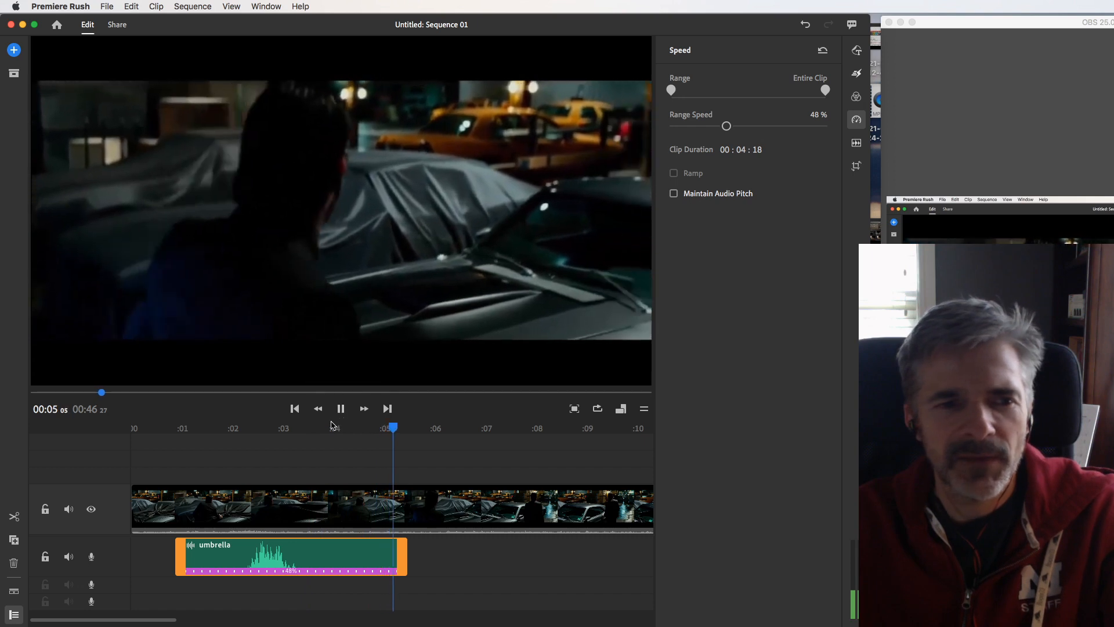
left_click(341, 409)
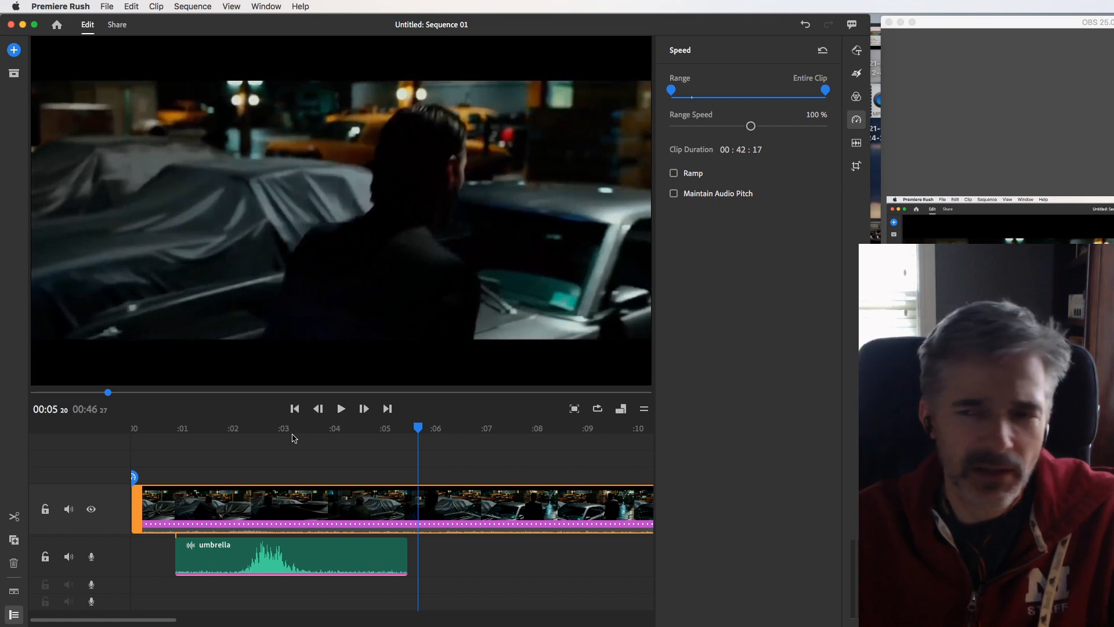
Move the umbrella sound clip earlier to start about 0.2 seconds into the sequence, and play back its timing
scroll(292, 435, "right", 1)
scroll(280, 455, "left", 1)
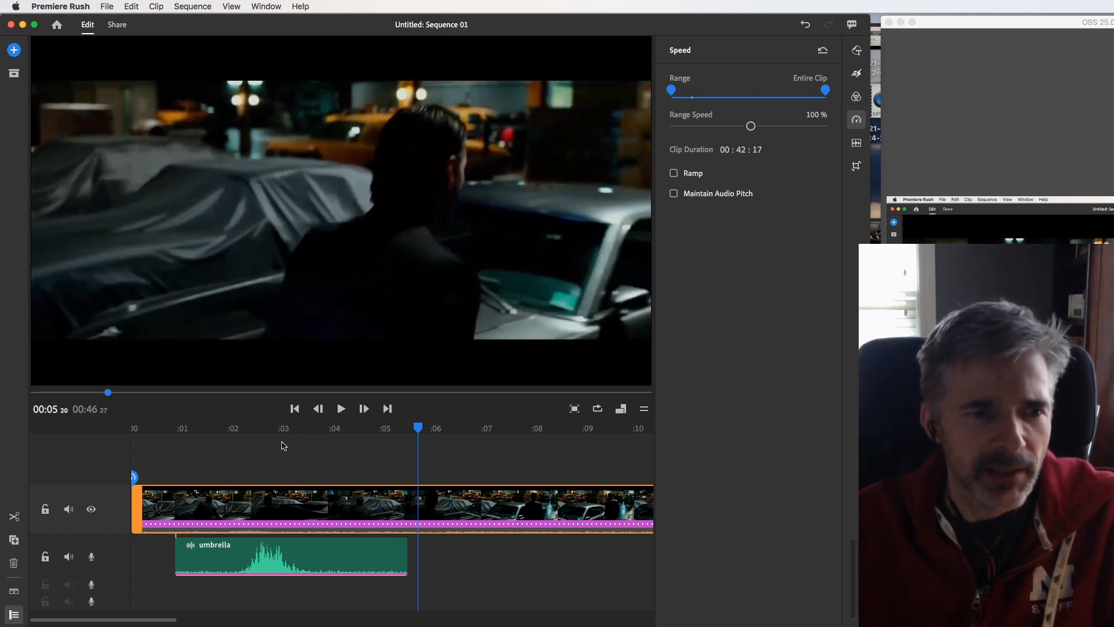
left_click_drag(284, 429, 221, 432)
left_click(339, 557)
left_click_drag(362, 561, 329, 564)
left_click_drag(209, 431, 184, 431)
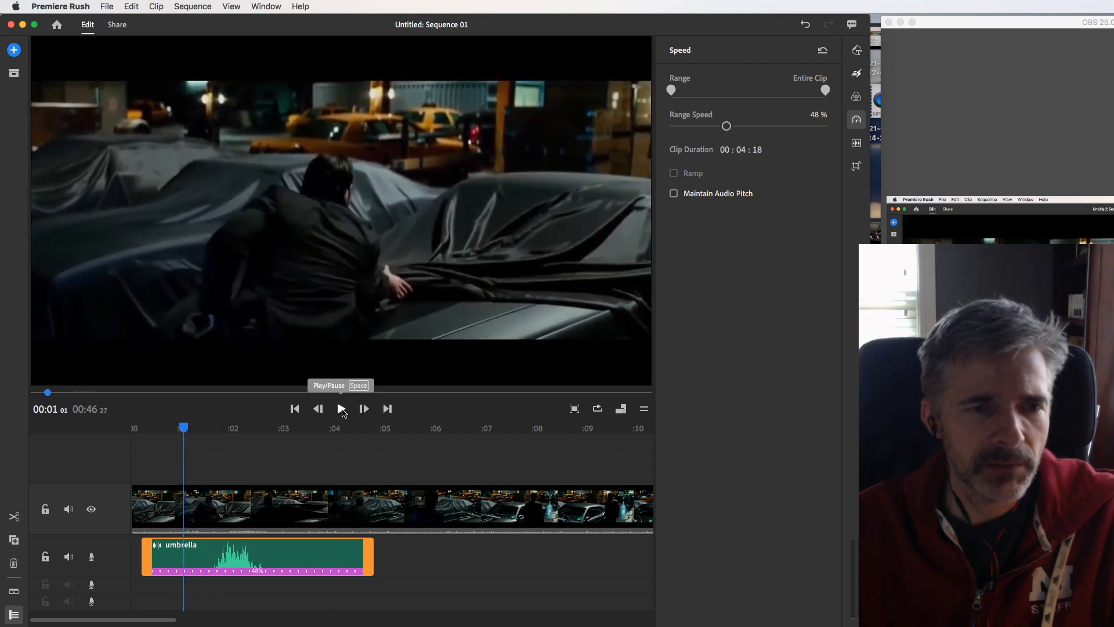
left_click(345, 412)
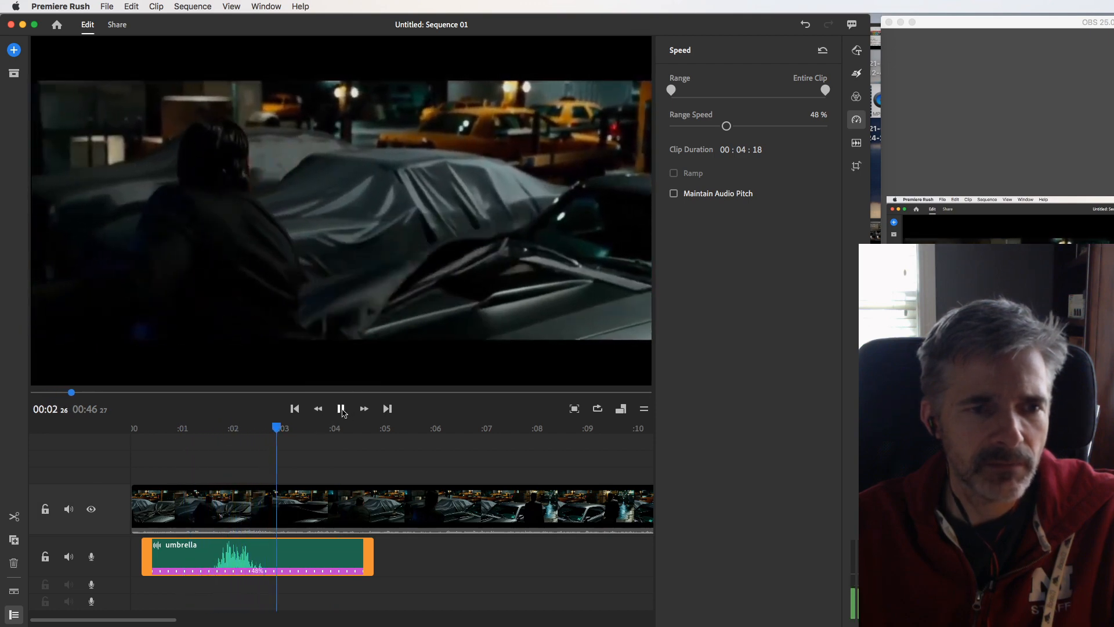
Stop the preview, open the umbrella clip's audio settings, and try switching its left channel off and back on
left_click(342, 410)
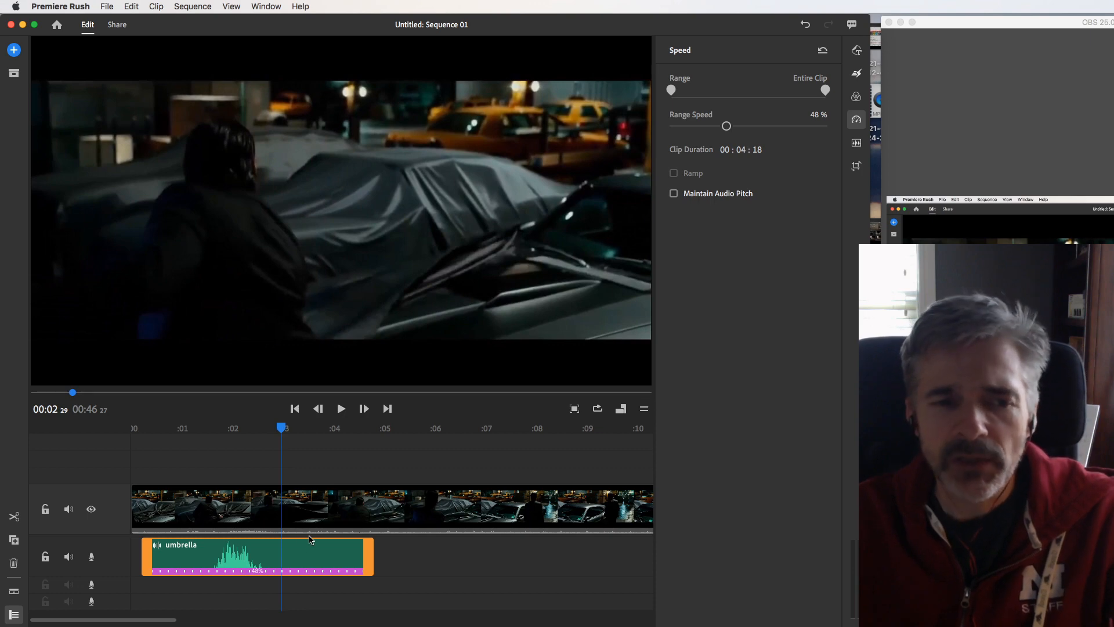
mouse_move(172, 618)
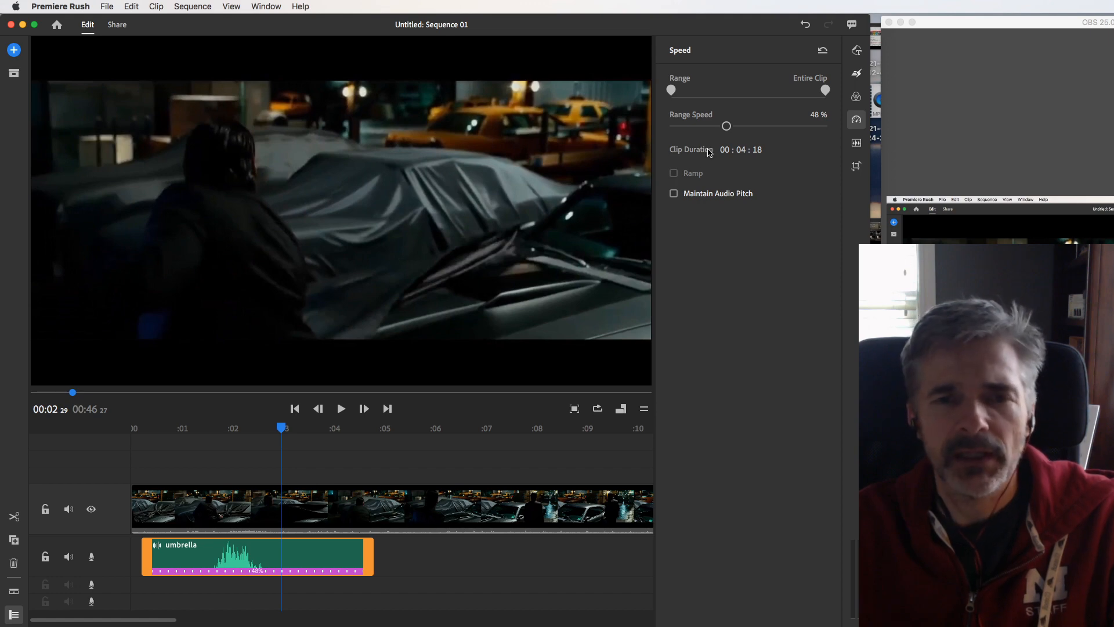
left_click(856, 143)
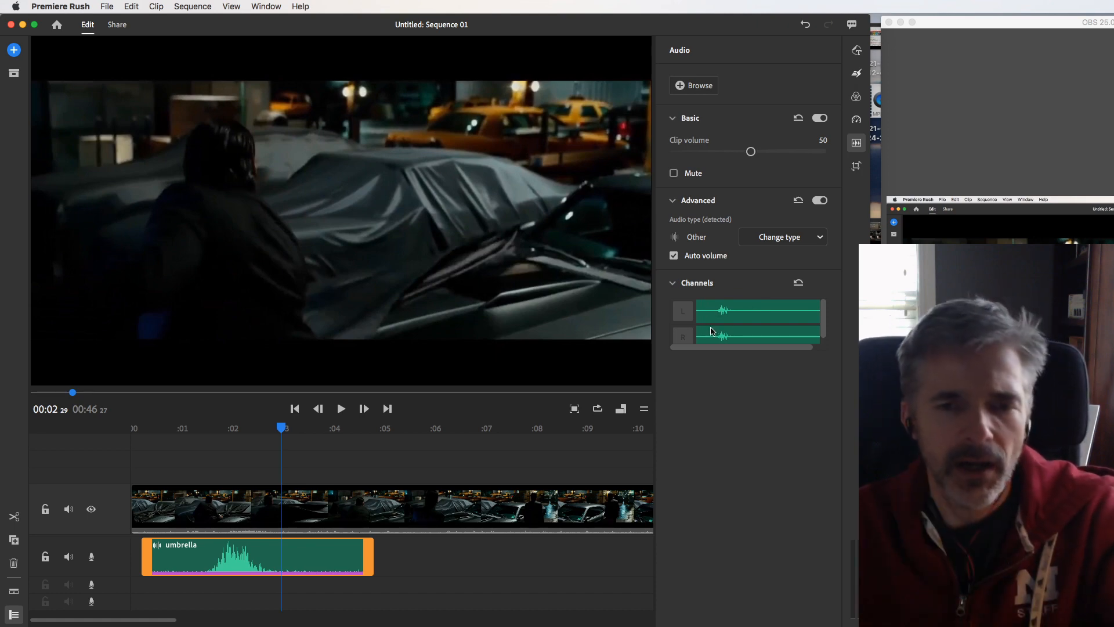
left_click(689, 315)
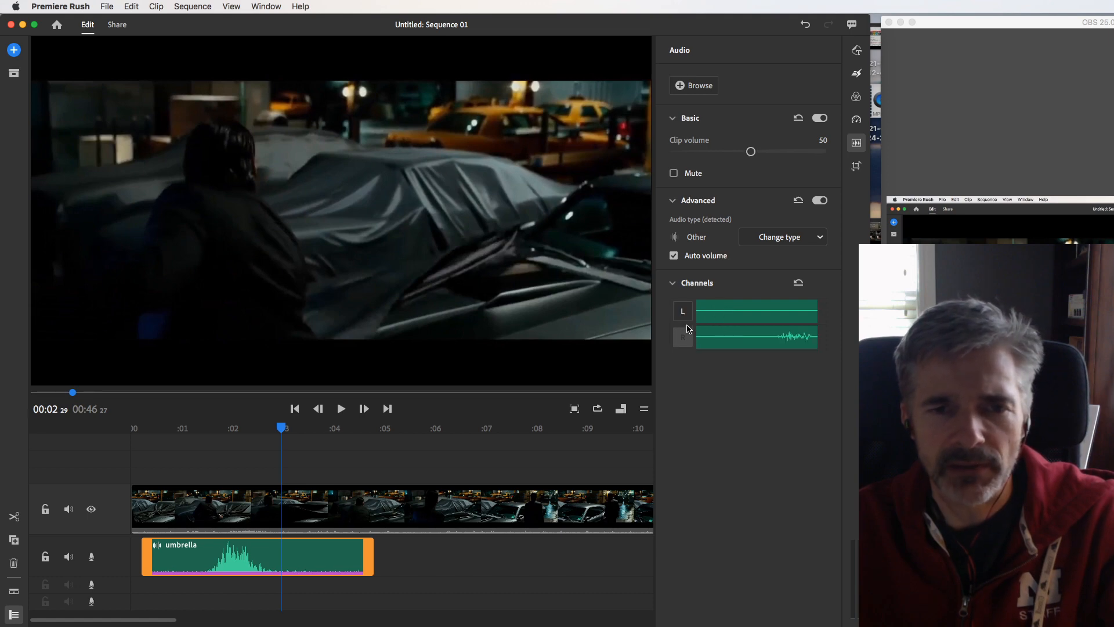
left_click(688, 320)
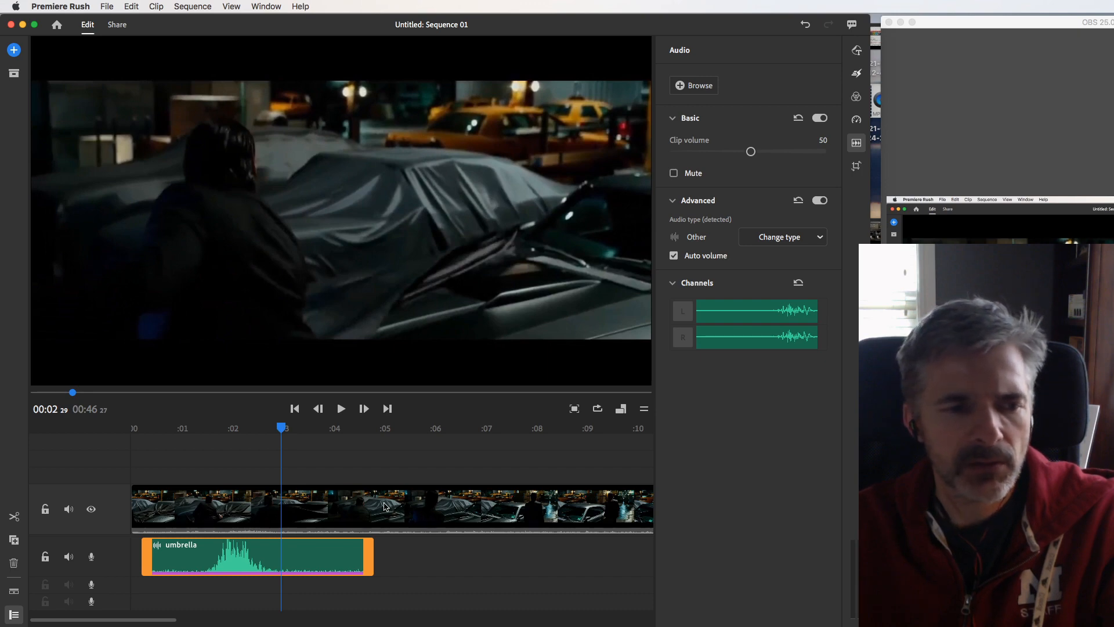
Play back the beginning of the car starting sound, from about 34 seconds into the sequence
left_click_drag(150, 621, 306, 620)
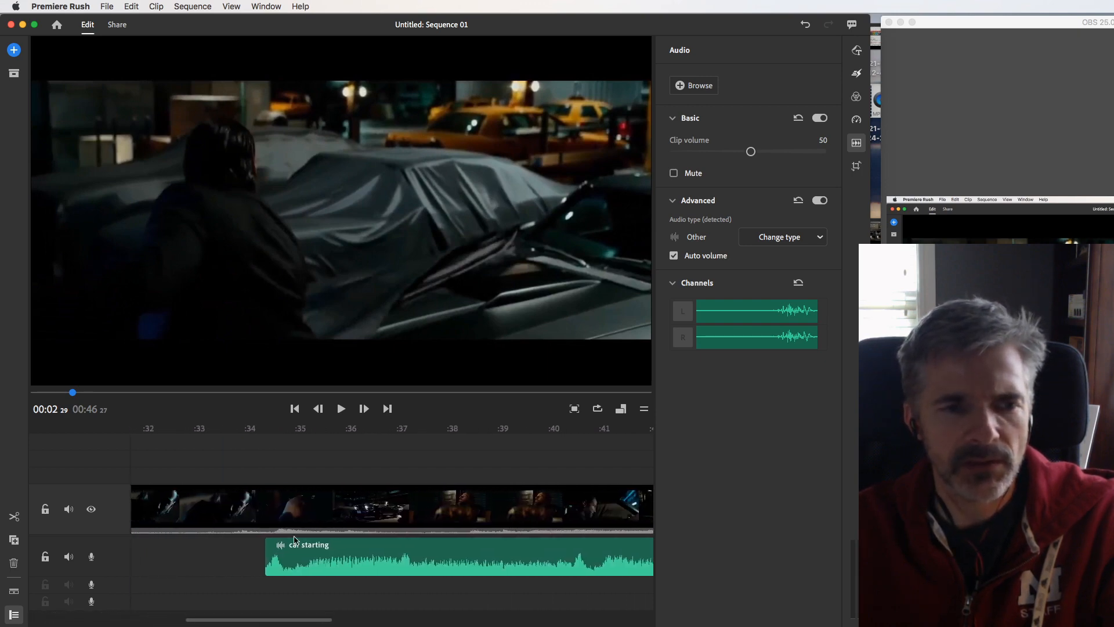
left_click(267, 432)
left_click(342, 408)
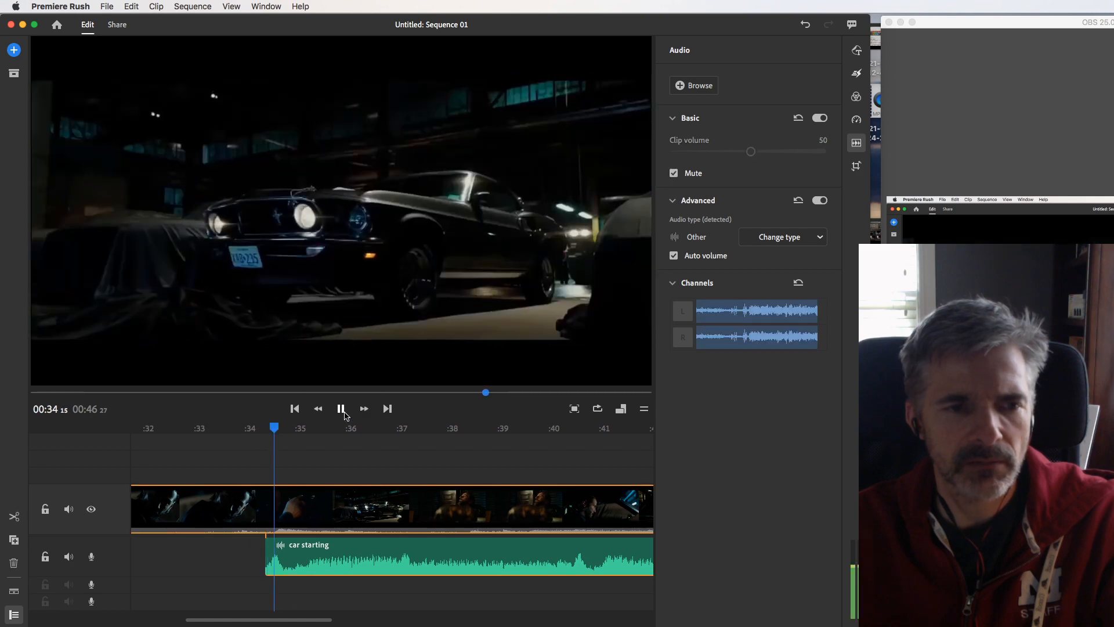
left_click(343, 410)
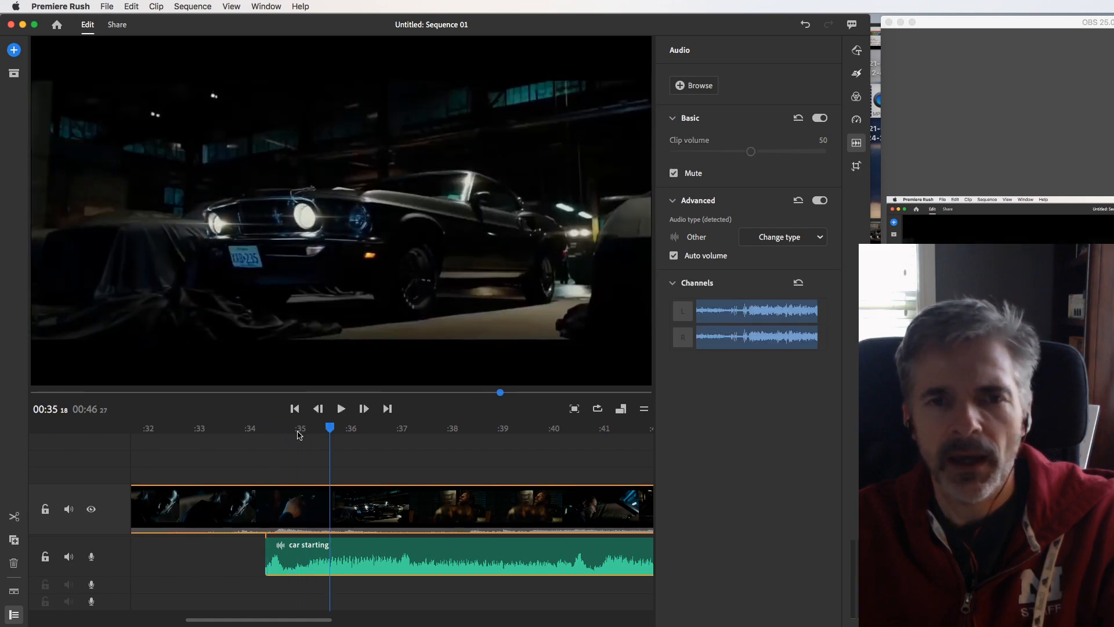
Turn off Auto volume for the car starting clip
left_click(406, 562)
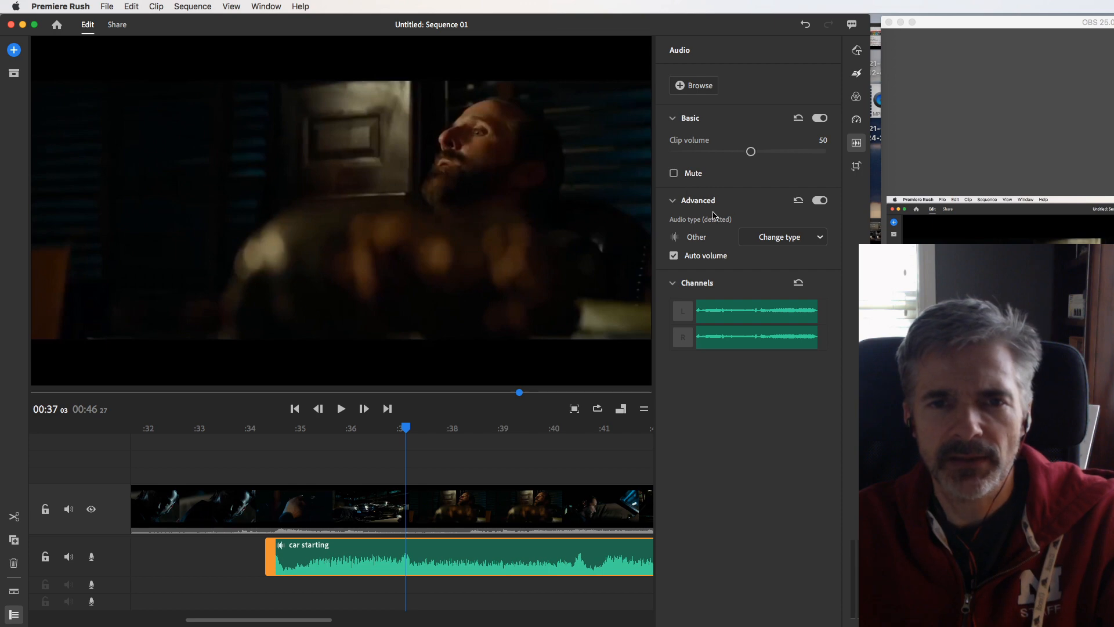
mouse_move(704, 261)
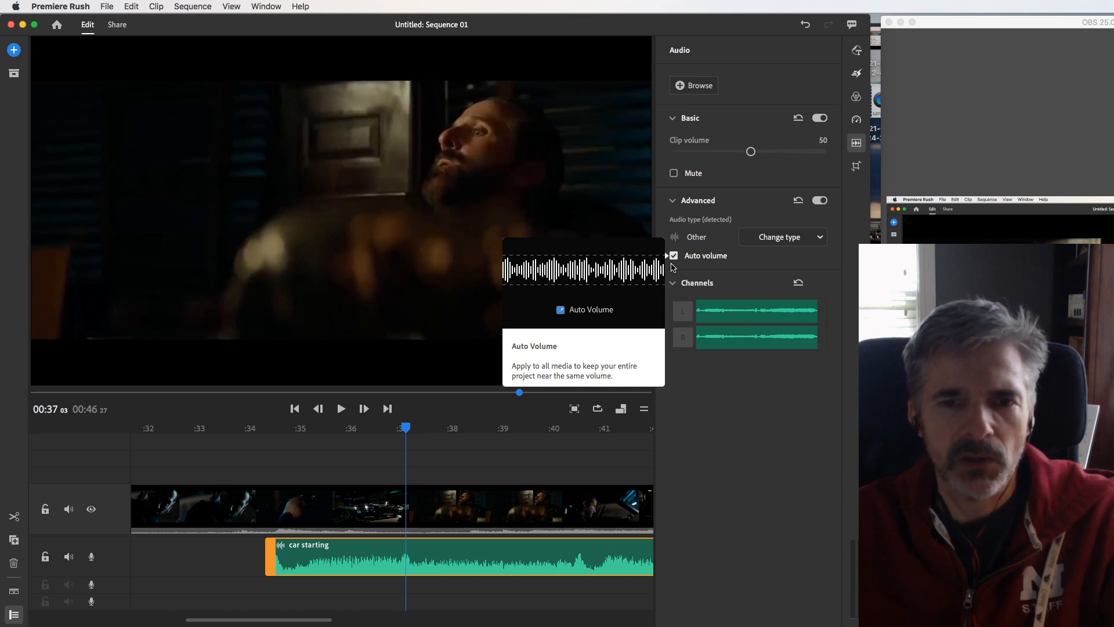
left_click(674, 256)
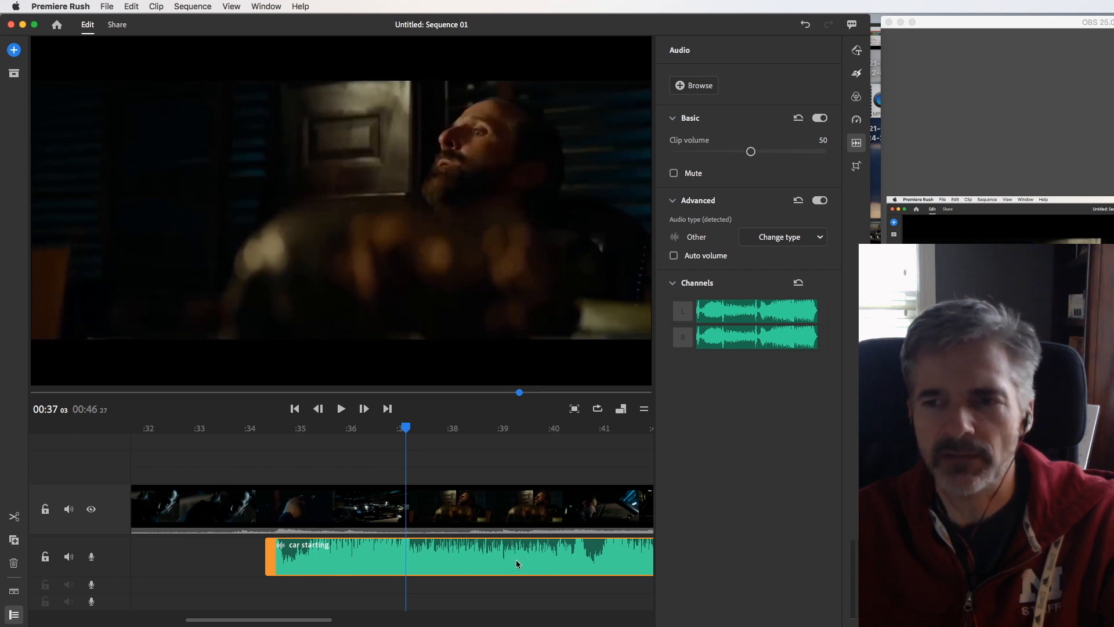
Play back the car starting sound without Auto volume, from 00:34:06 into the shot of the bearded man
left_click(269, 428)
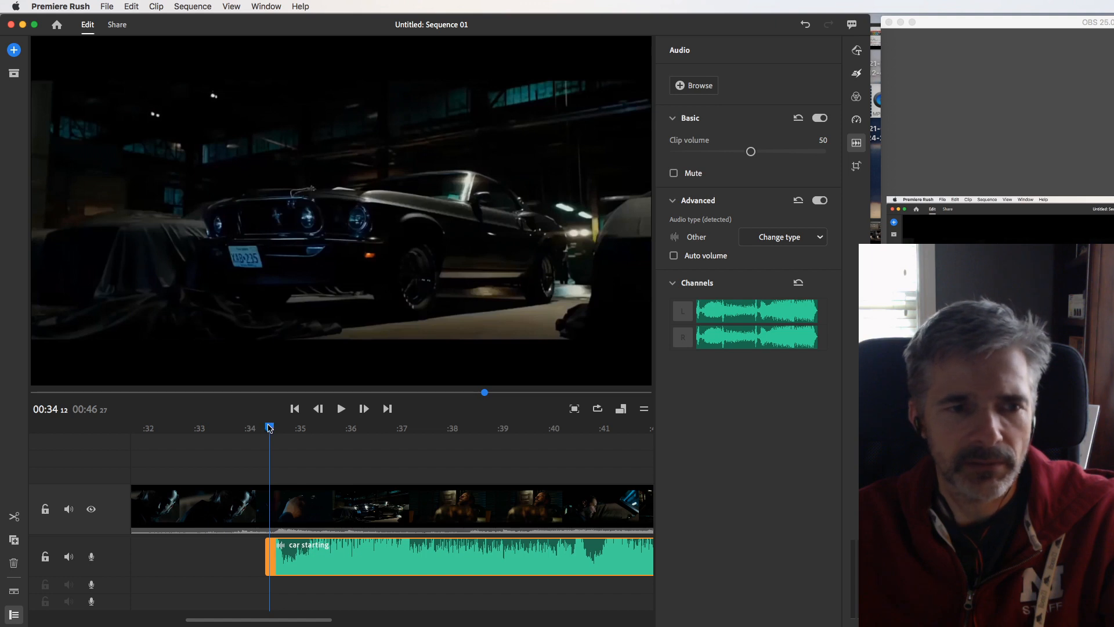
left_click_drag(269, 428, 259, 428)
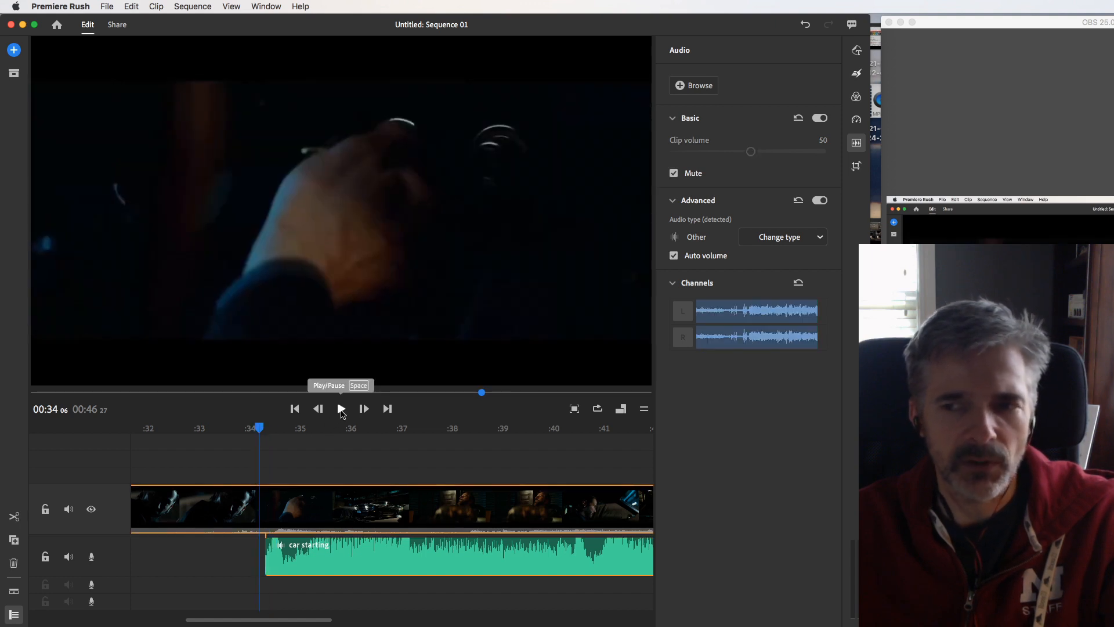
left_click(341, 408)
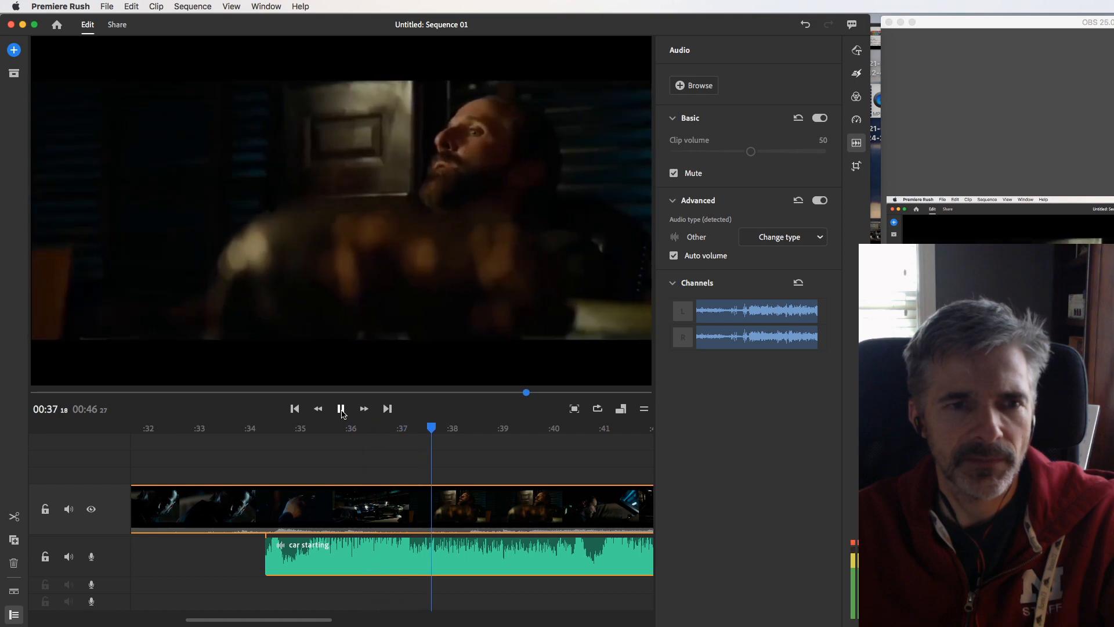
left_click(342, 409)
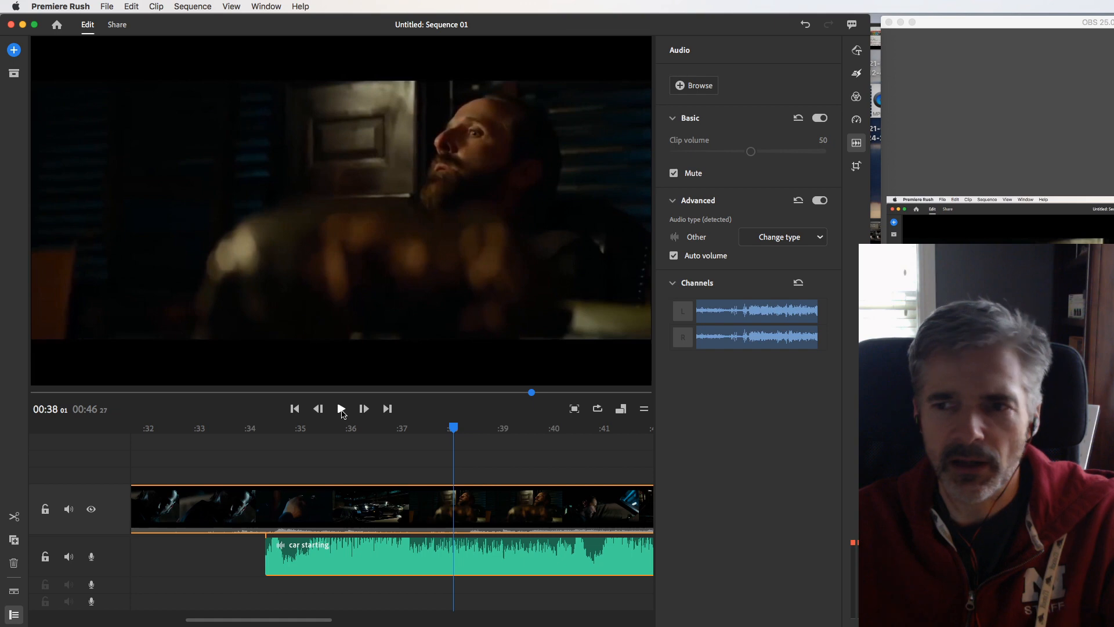
Find the frame where the bearded man's shot begins, around 00:36:14, and listen to the car starting clip from there
left_click_drag(453, 427, 375, 434)
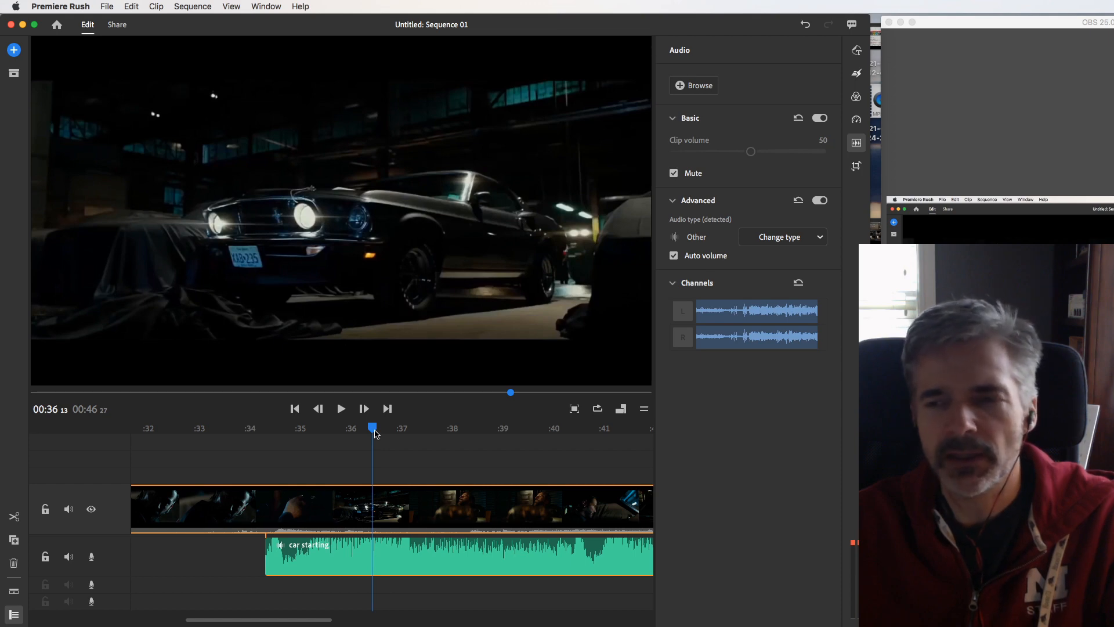
scroll(375, 430, "left", 2)
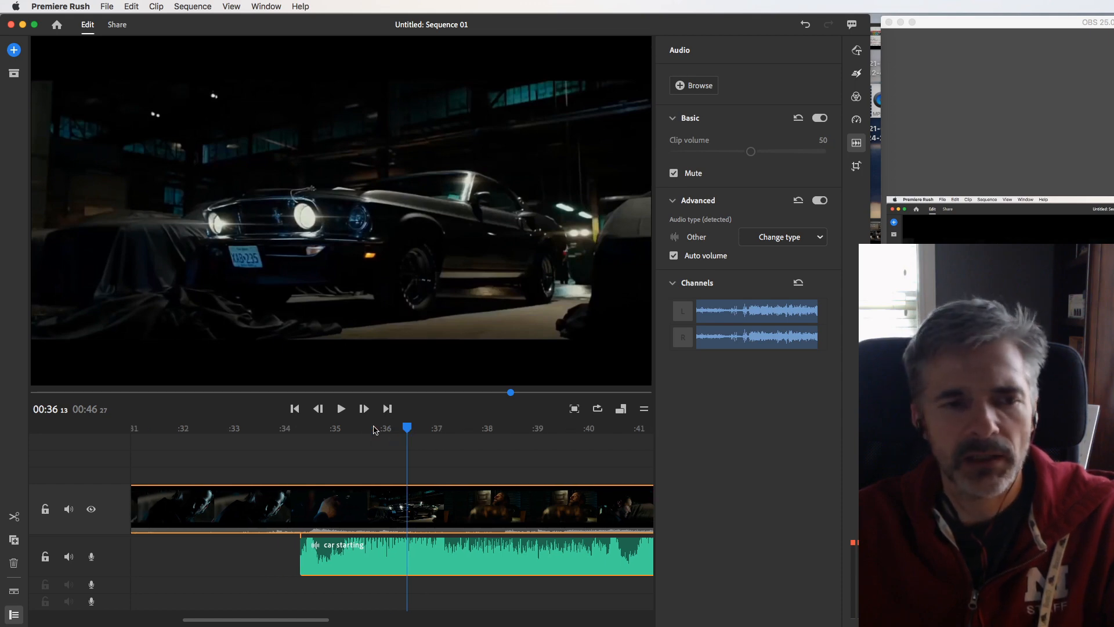
left_click(364, 410)
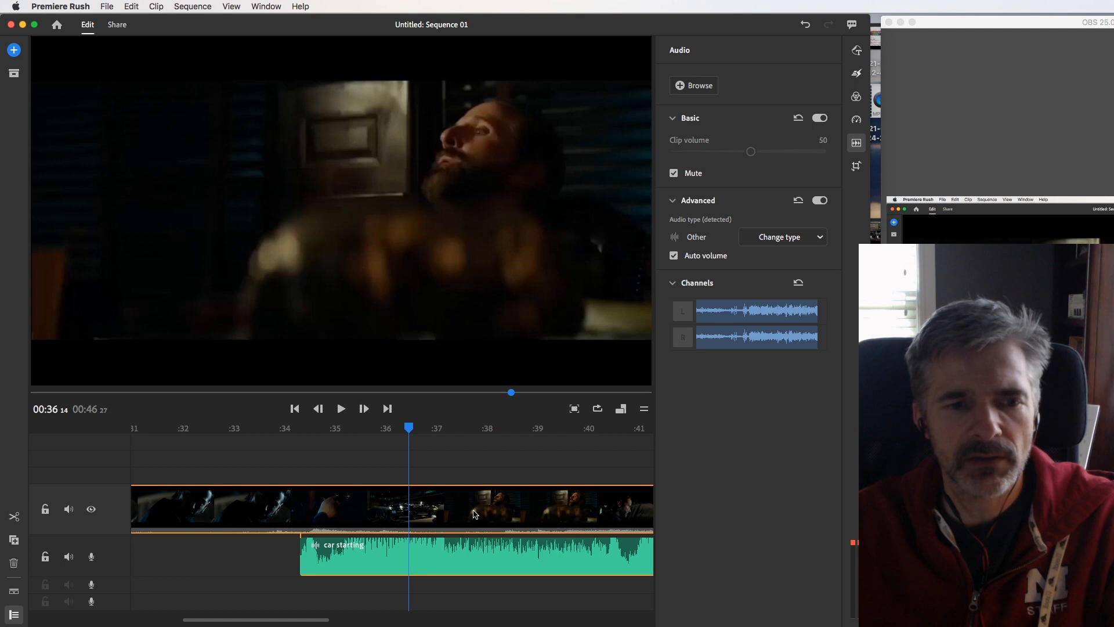
left_click(446, 562)
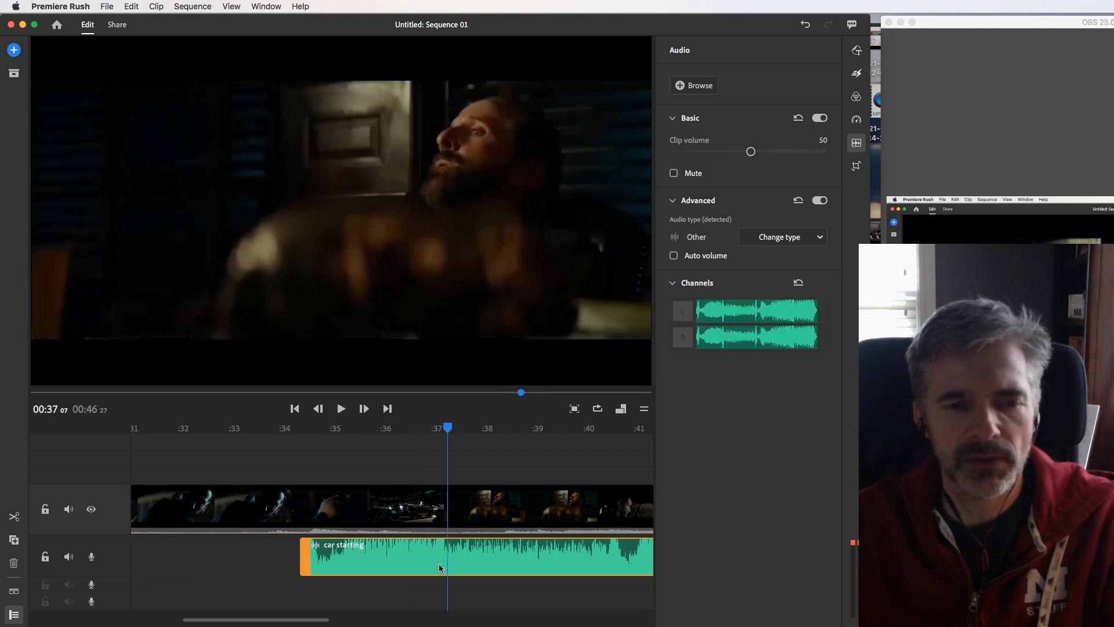
left_click_drag(449, 432, 411, 433)
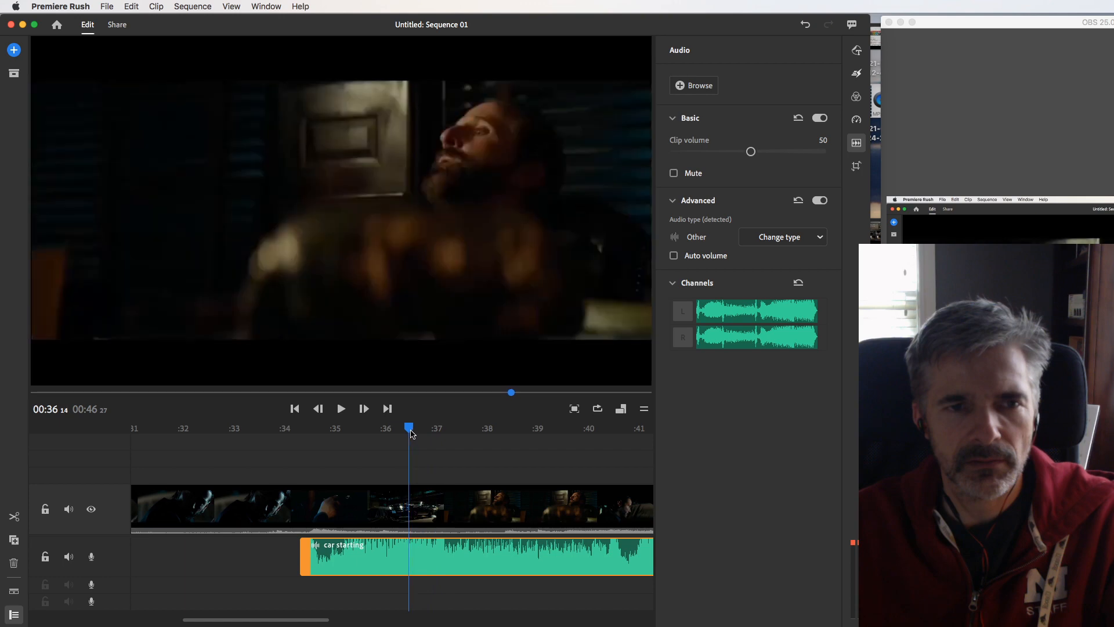
left_click(318, 408)
left_click(341, 408)
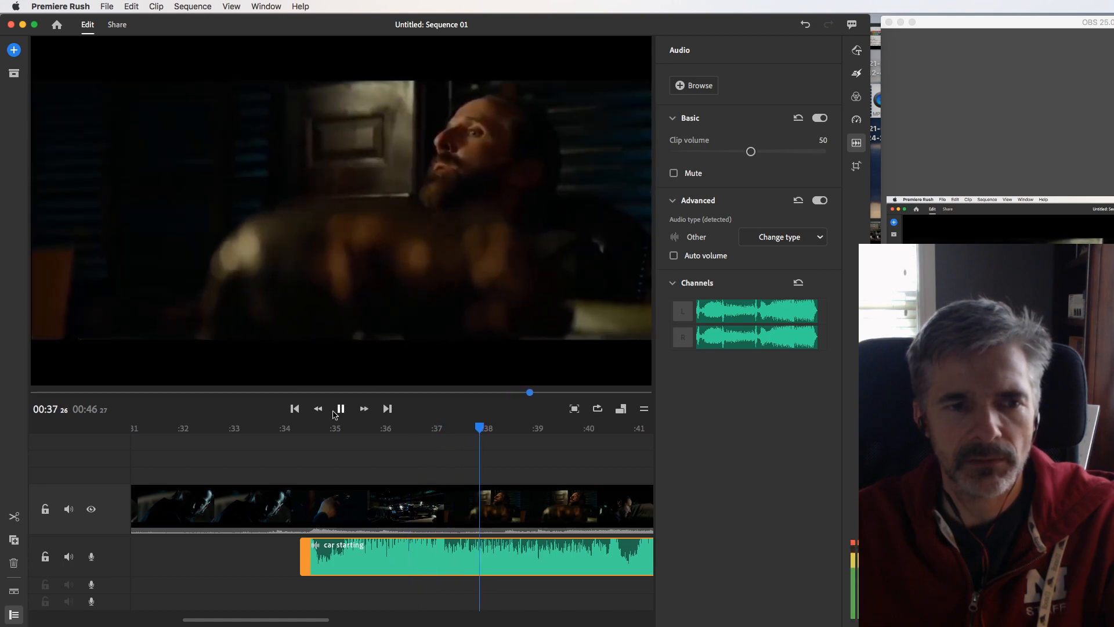
left_click(339, 409)
Split the car starting clip at 00:36:14 and 00:38:09 to isolate the section under the bearded man's shot
left_click(463, 432)
left_click_drag(463, 432, 409, 435)
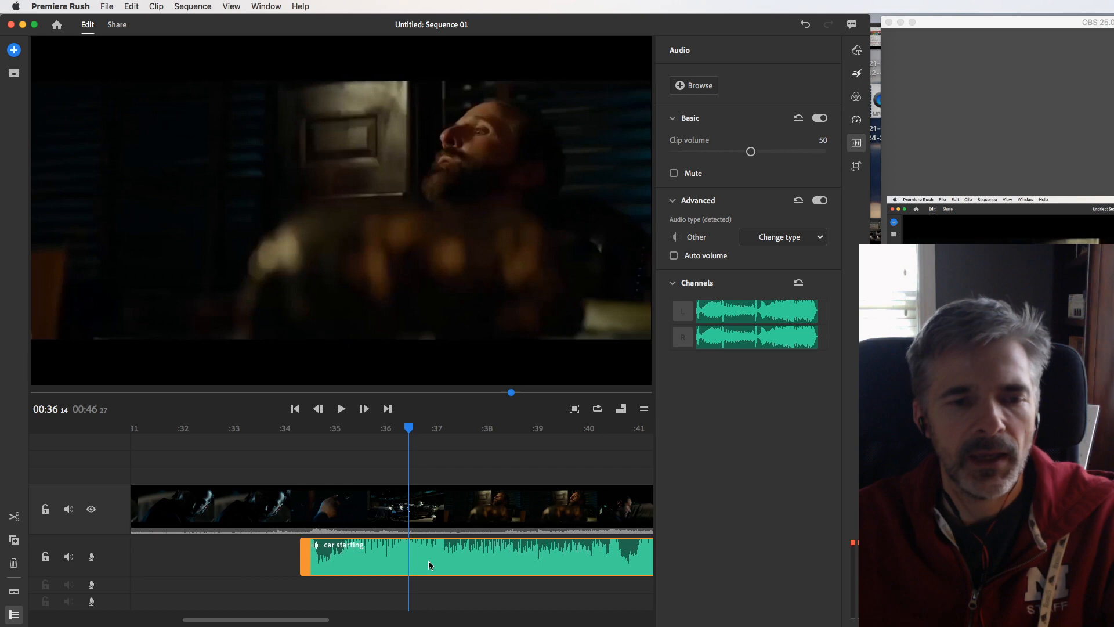
left_click(13, 518)
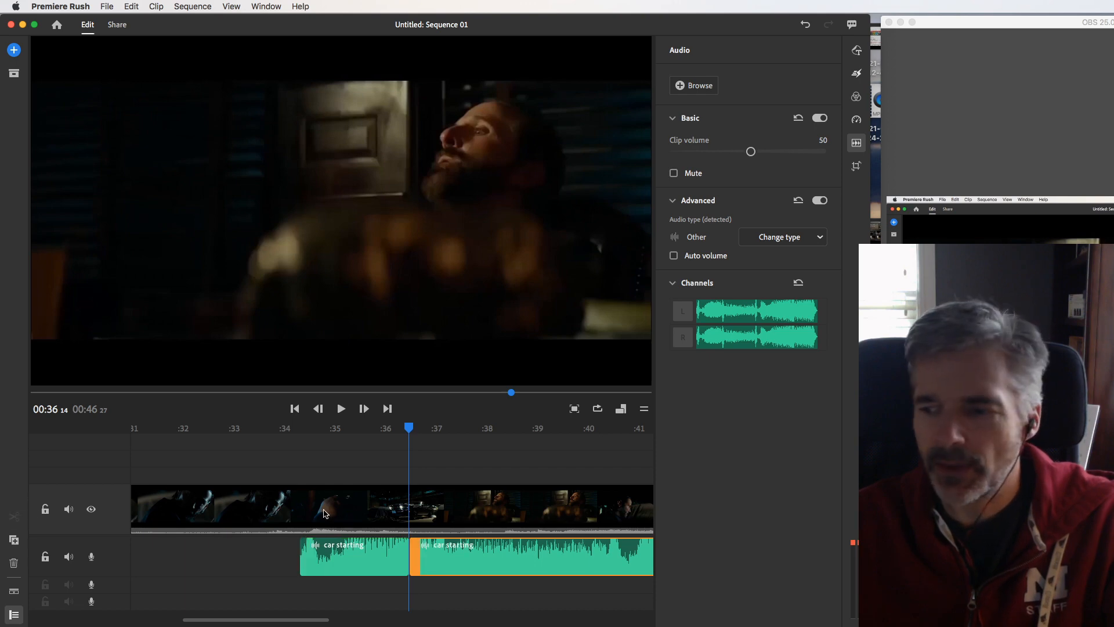
left_click_drag(409, 428, 503, 434)
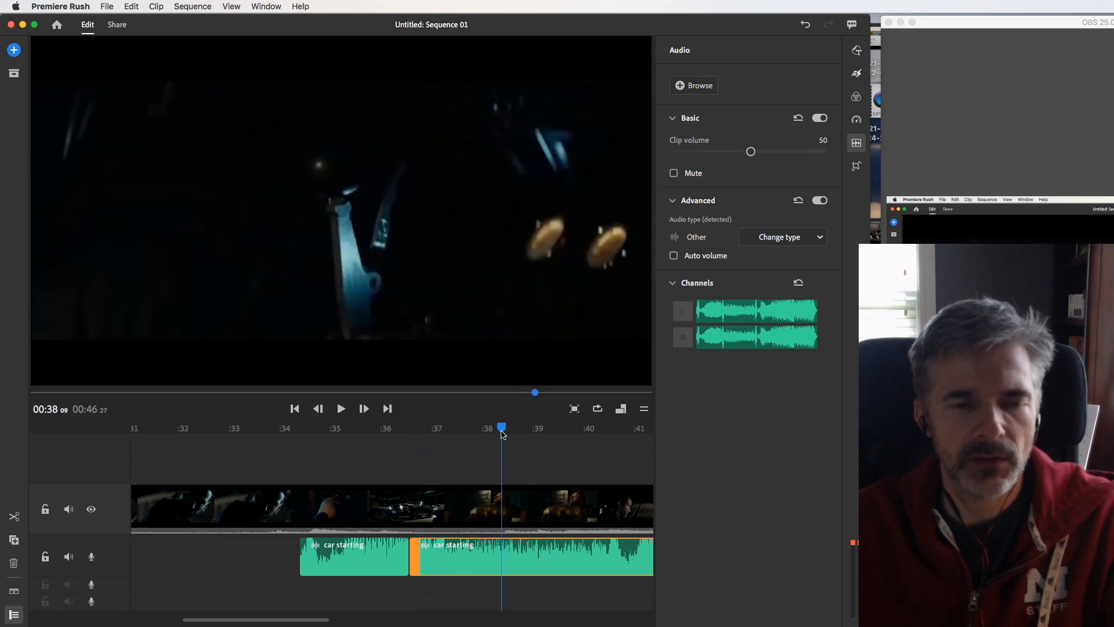
left_click(14, 516)
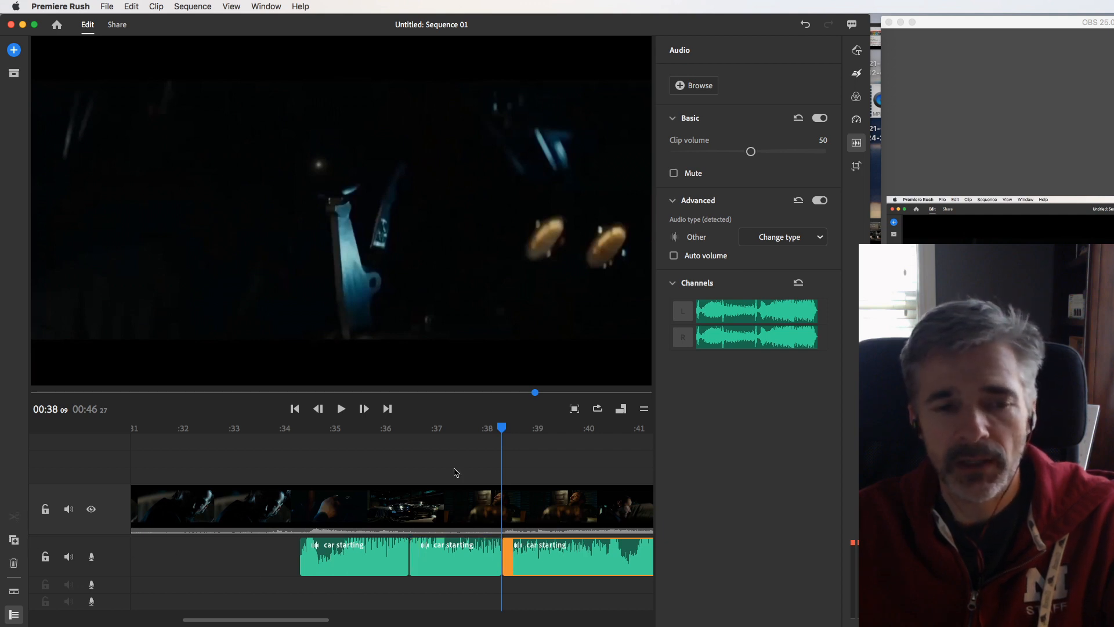
Set the clip volume of the middle car starting section, under the bearded man's shot, to 32
left_click_drag(502, 430, 458, 432)
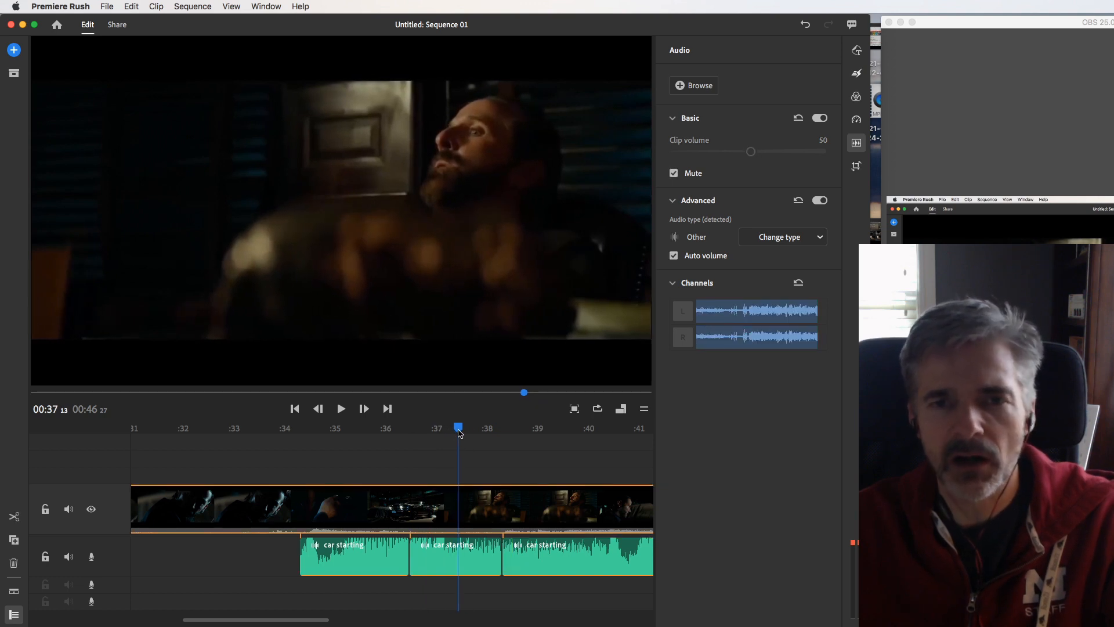
left_click(479, 572)
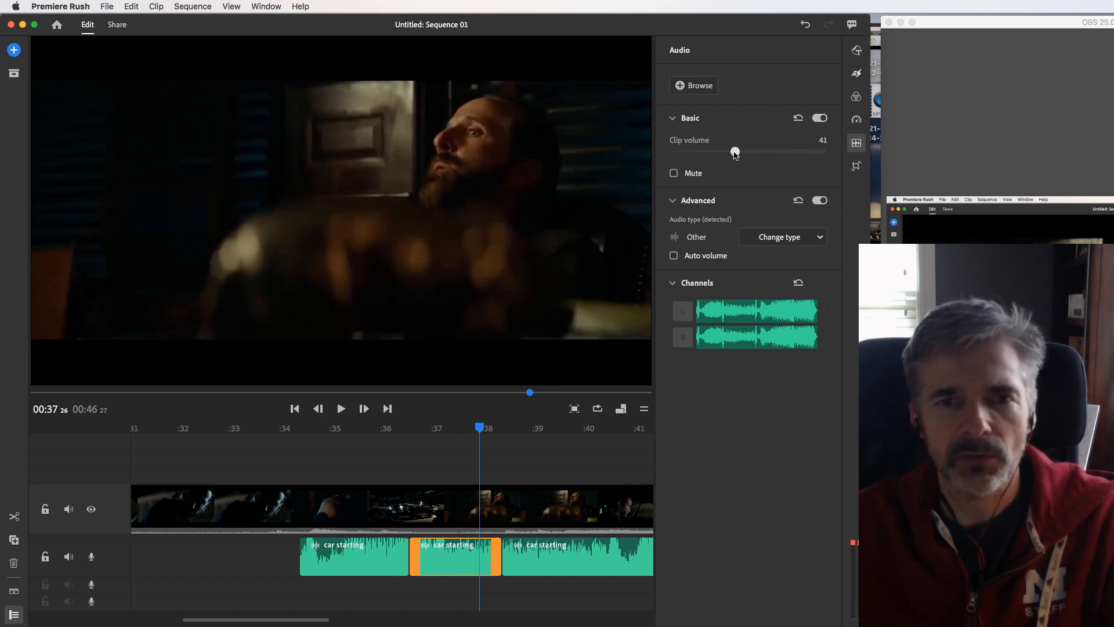
left_click_drag(720, 153, 719, 154)
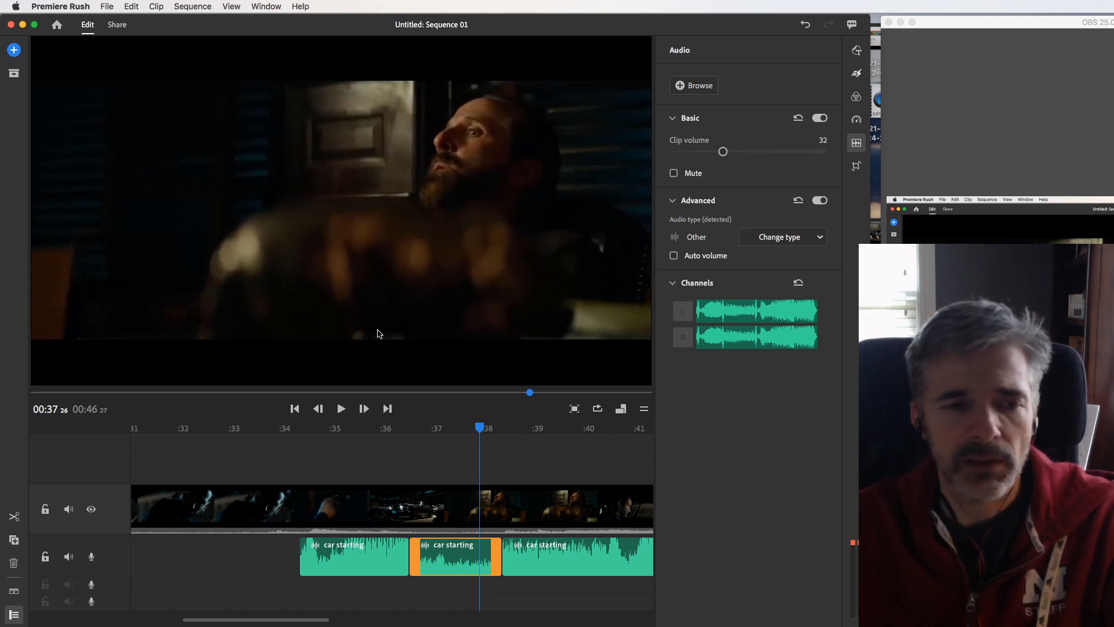
Play back all three car starting sections from 00:33:29 to hear the quieter middle section
left_click(283, 432)
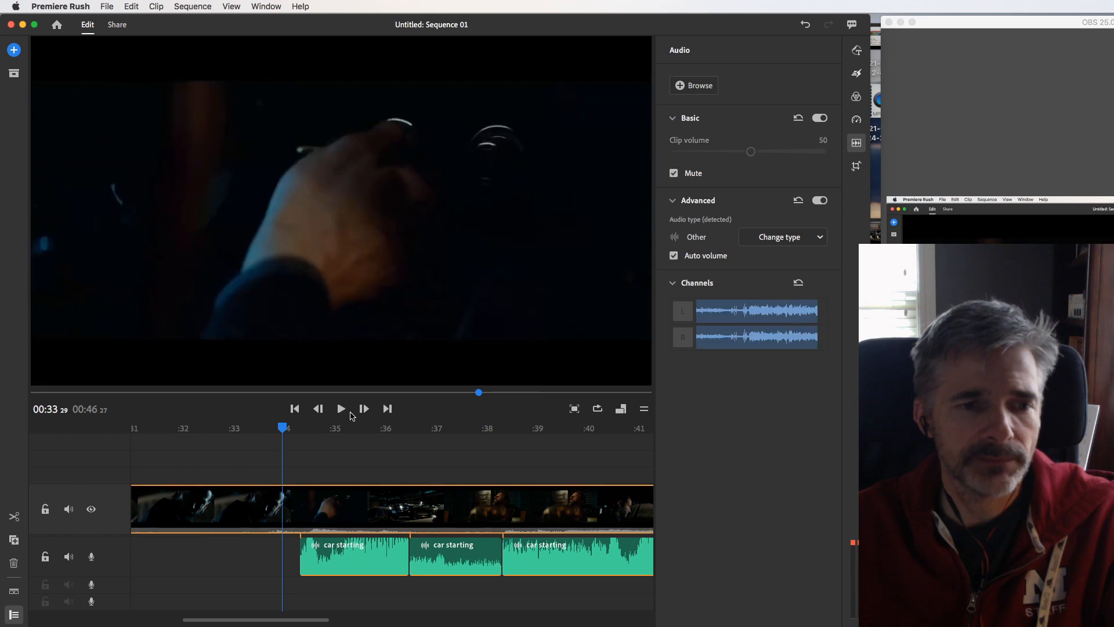
left_click(343, 409)
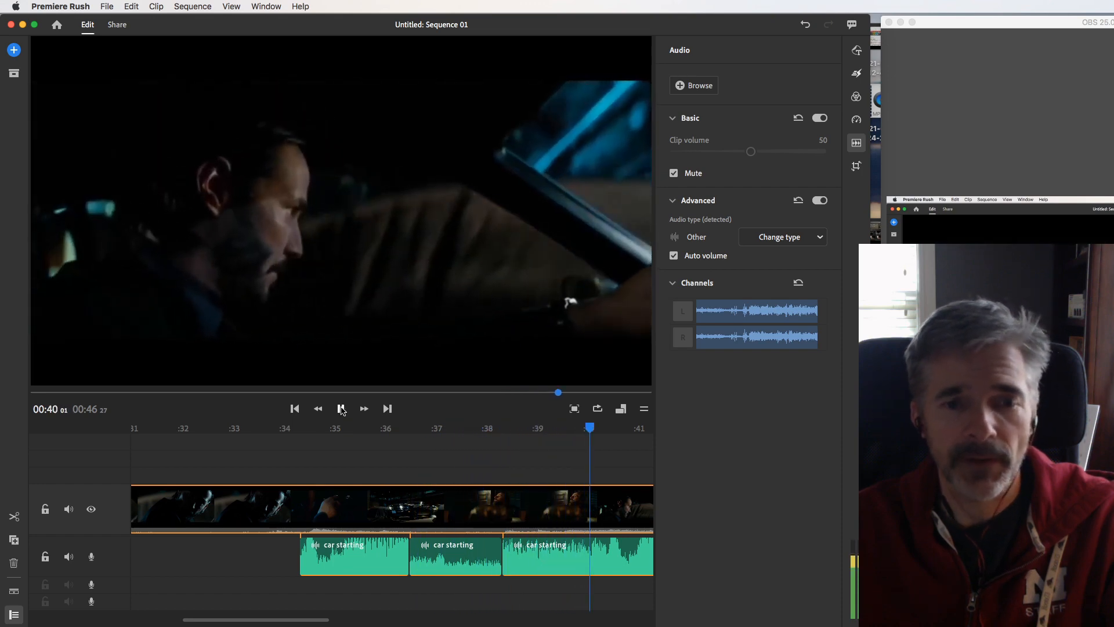
key("space")
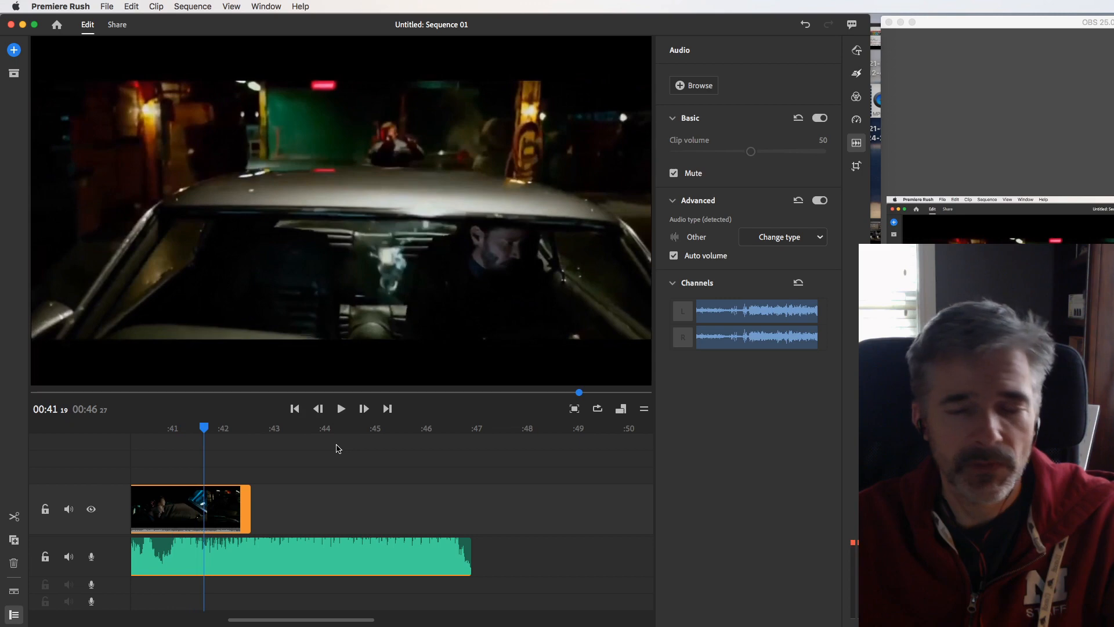